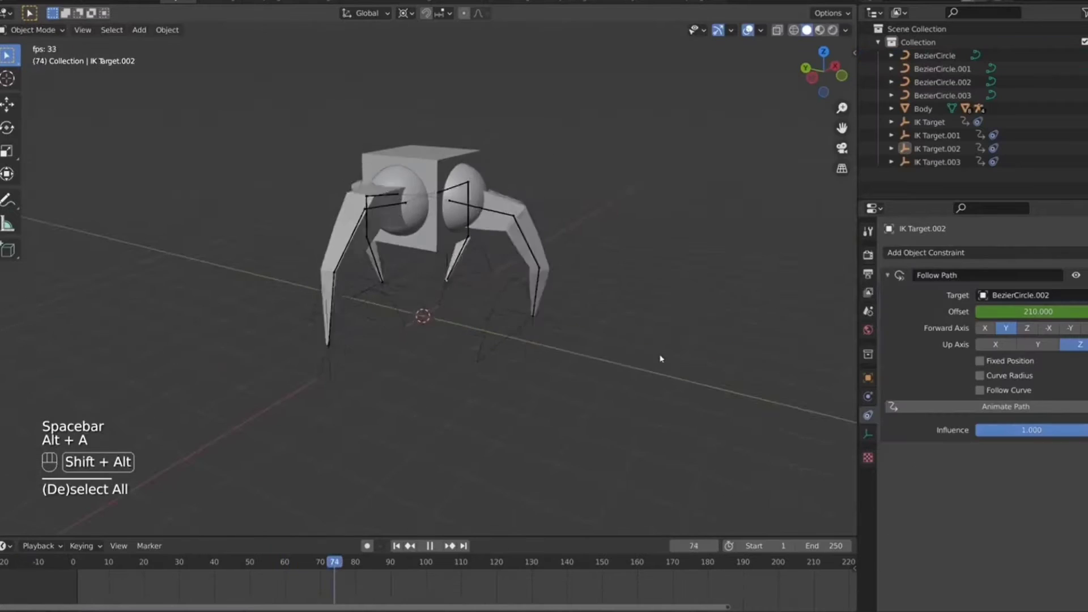
key(shift+alt+z)
key(shift+alt+z)
click(429, 185)
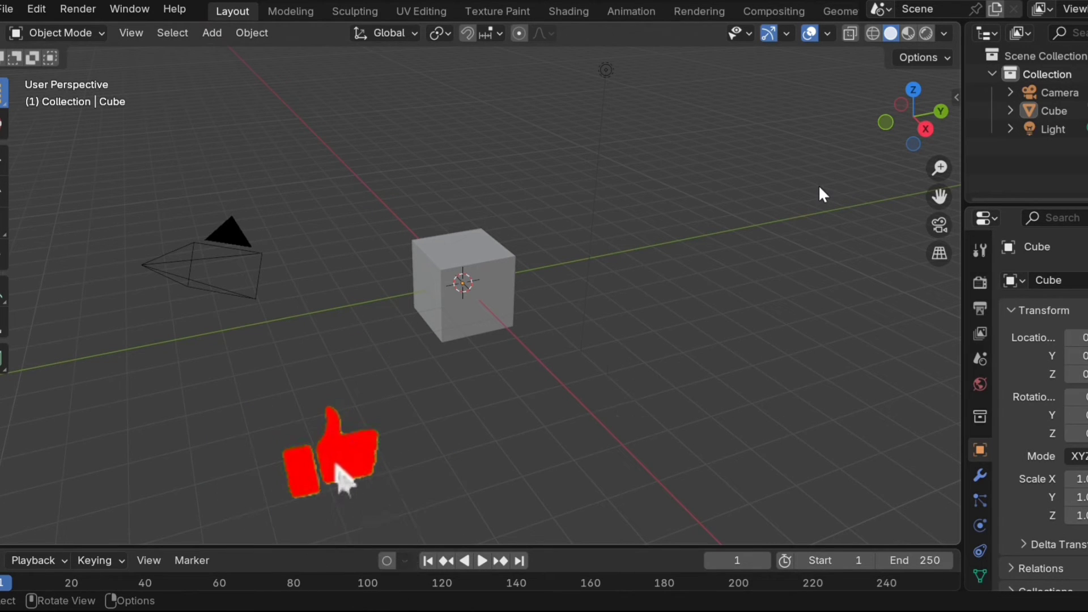
Delete all the default scene objects: the camera, the cube and the light
key(a)
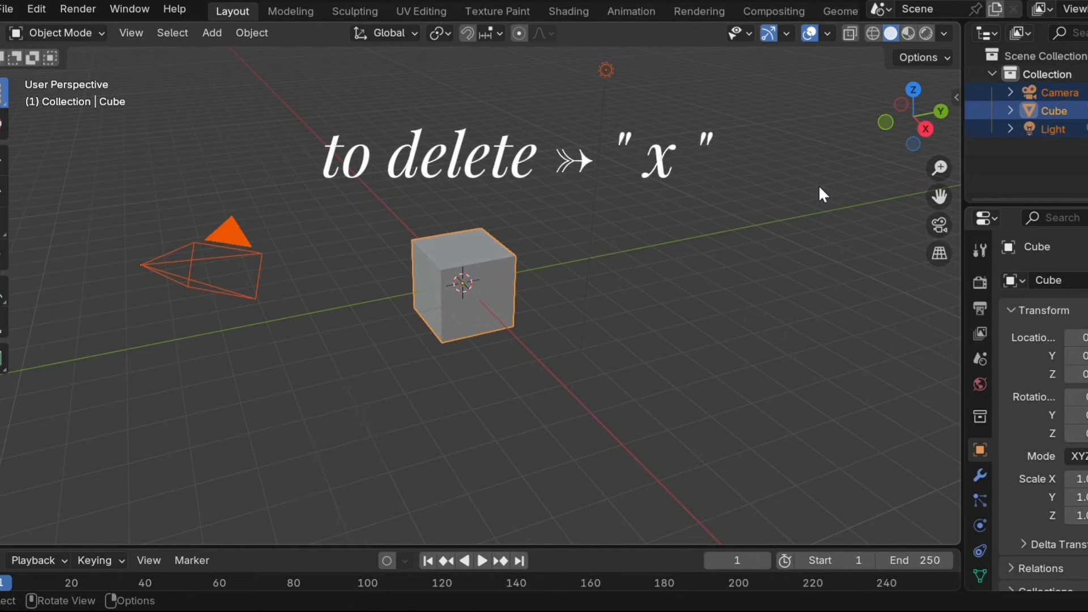
key(x)
click(820, 188)
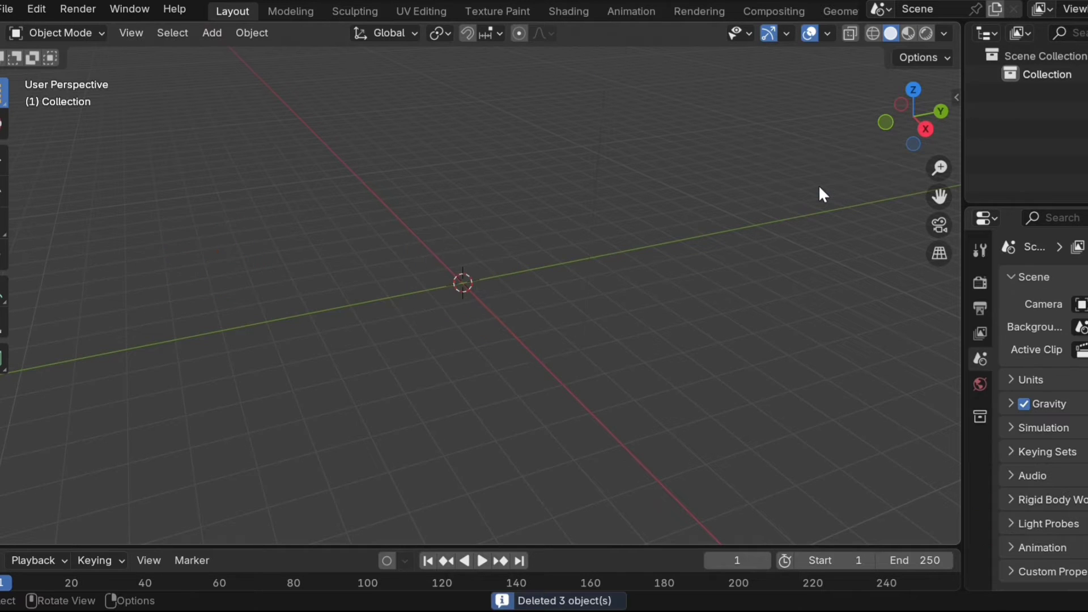
right_click(569, 224)
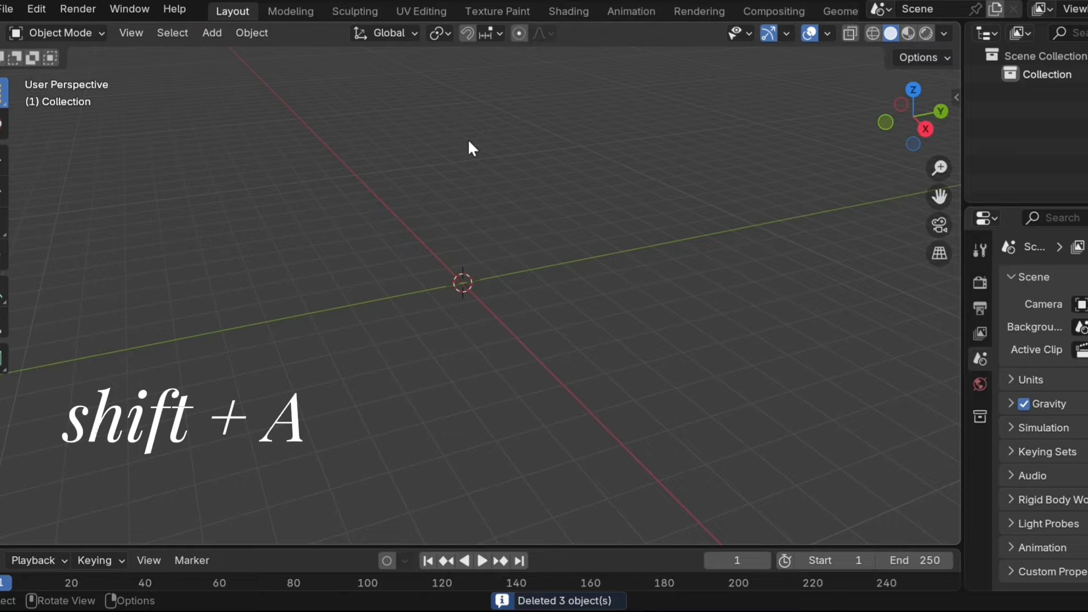
Add a plane mesh at the world origin of the empty scene
key(shift+a)
mouse_move(463, 170)
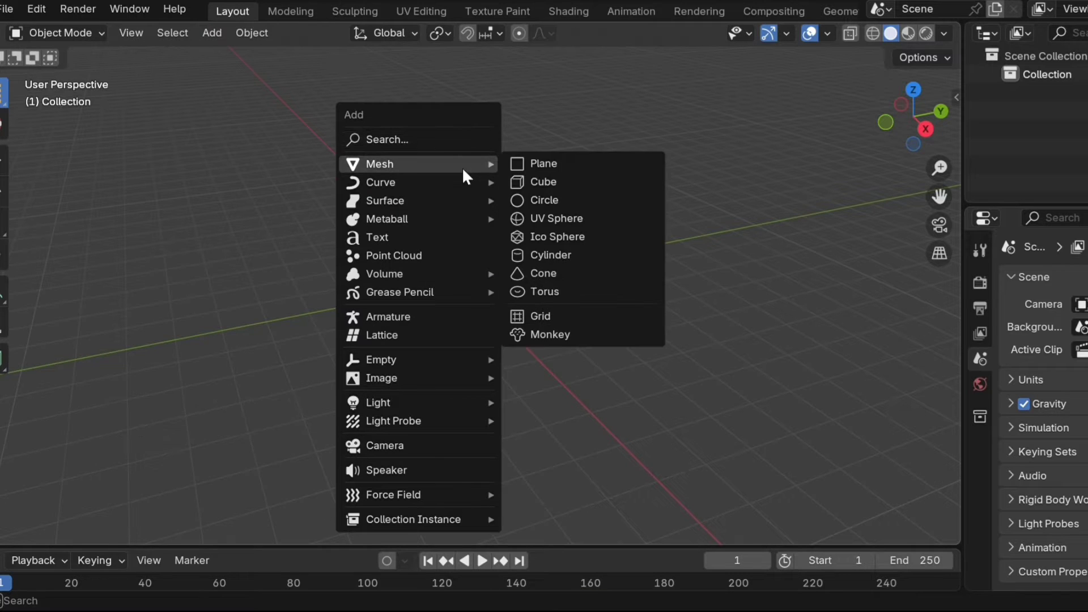
click(531, 168)
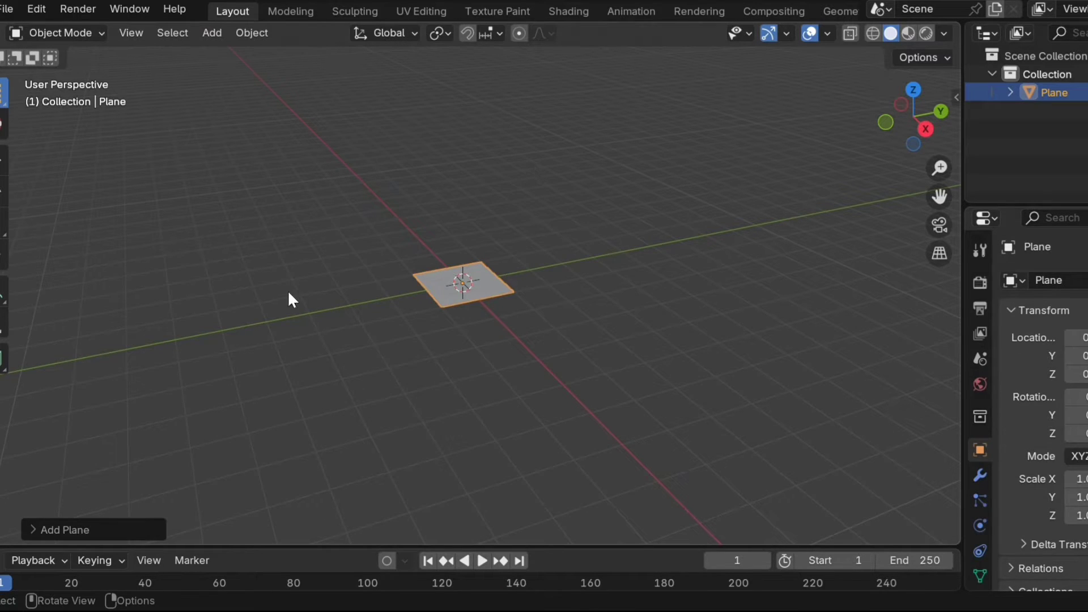
Enter Edit Mode on the plane and merge all its vertices at center into a single vertex
scroll(410, 283, up, 2)
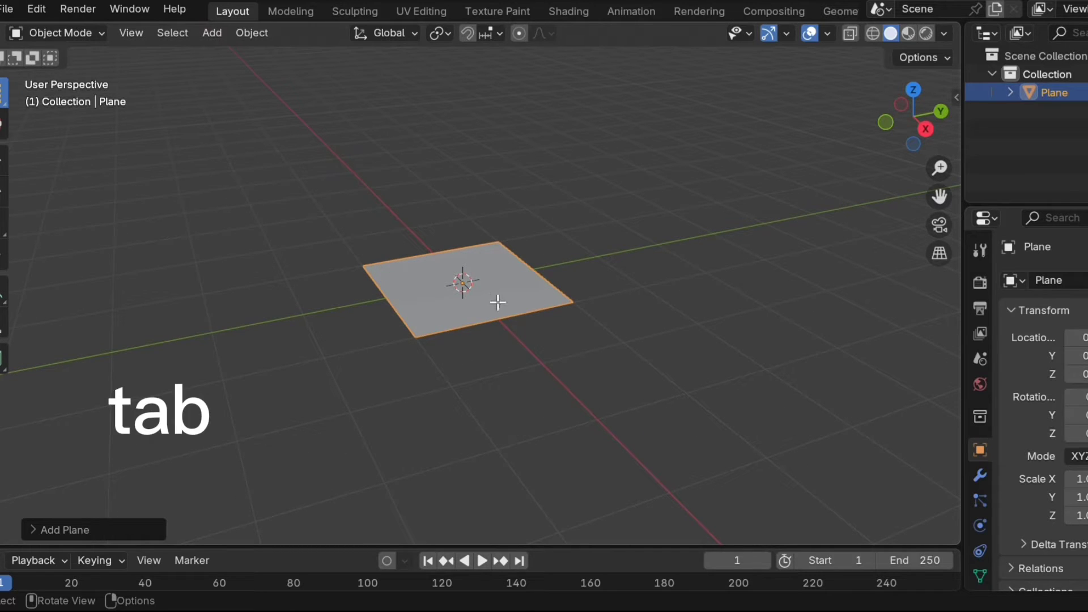
key(Tab)
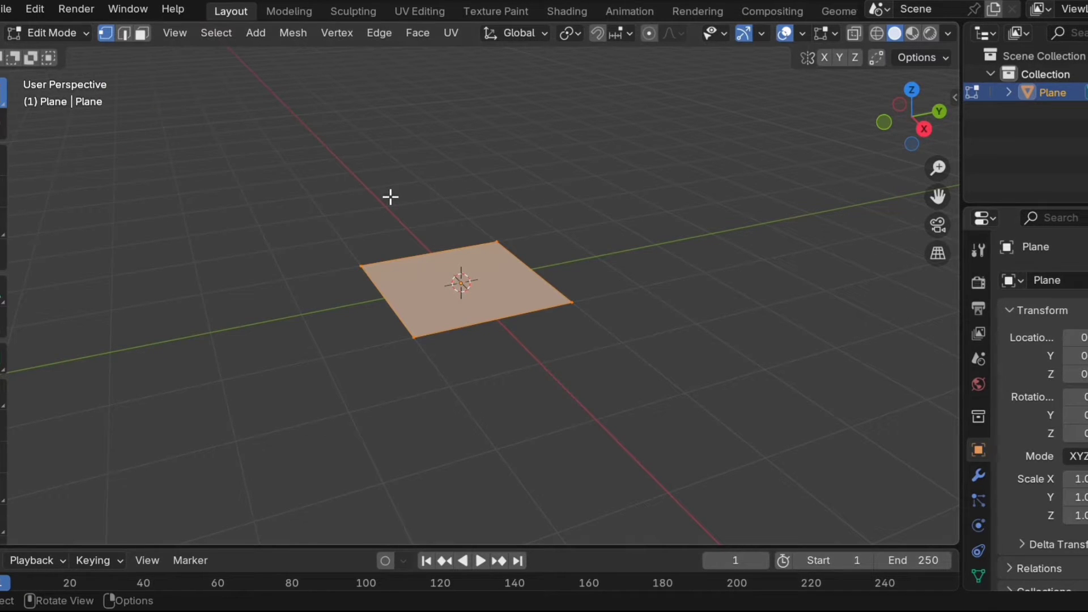
key(m)
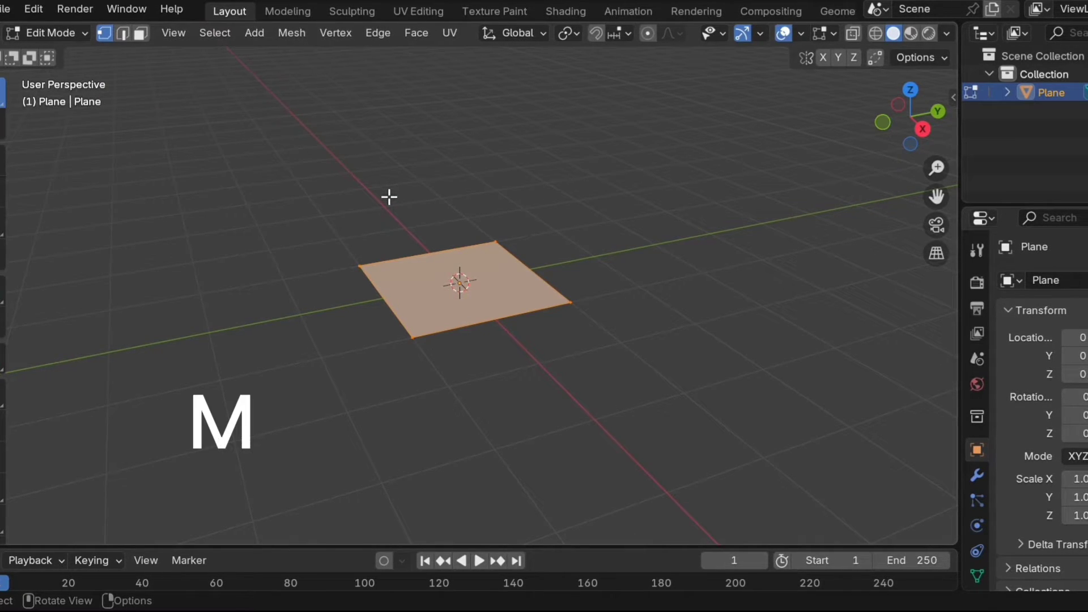
key(m)
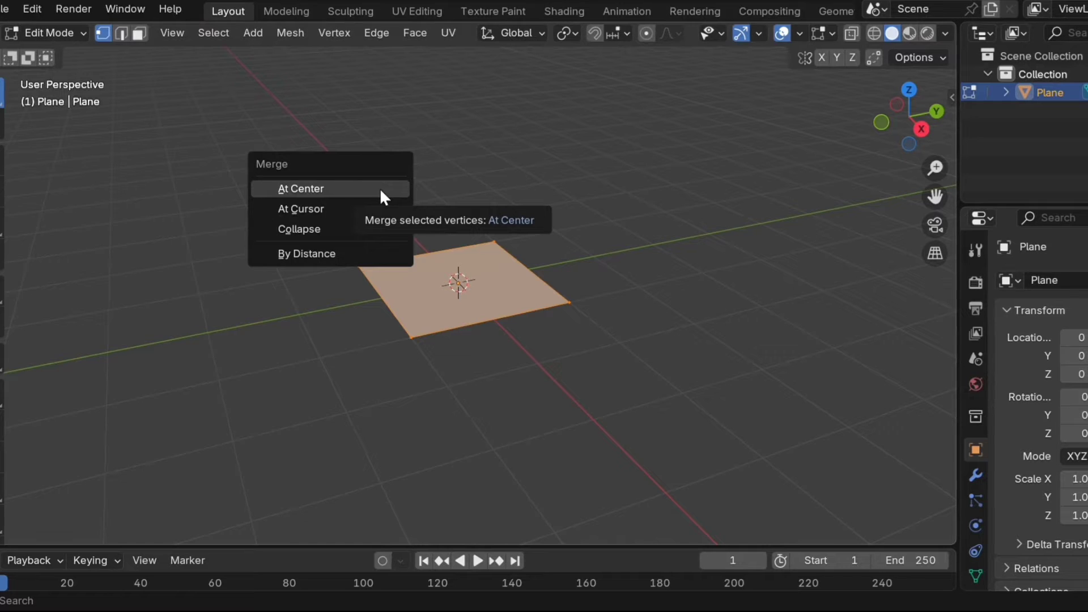
click(314, 188)
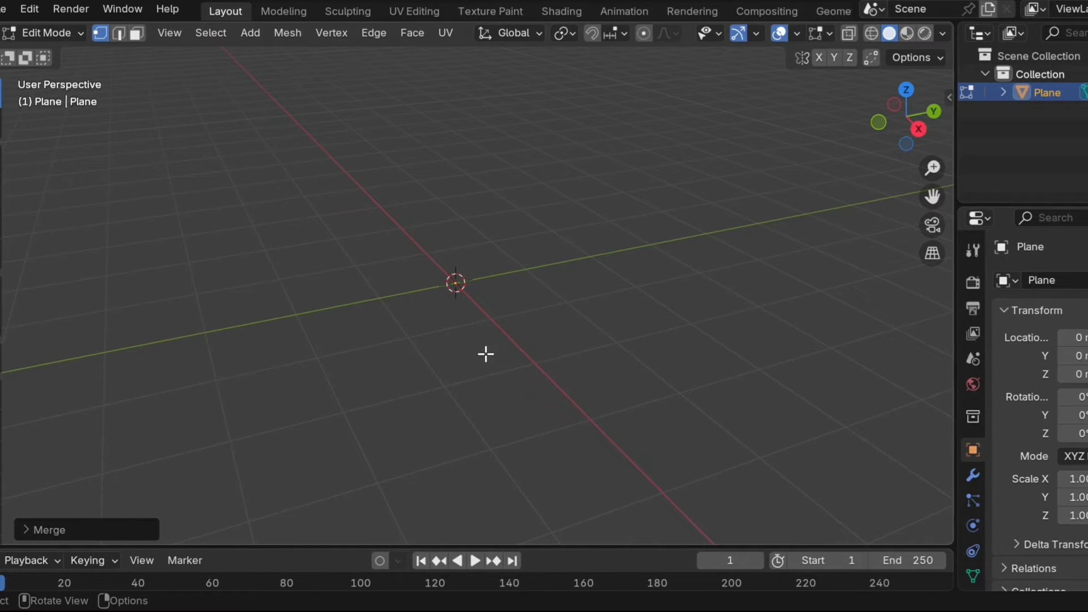
key(g)
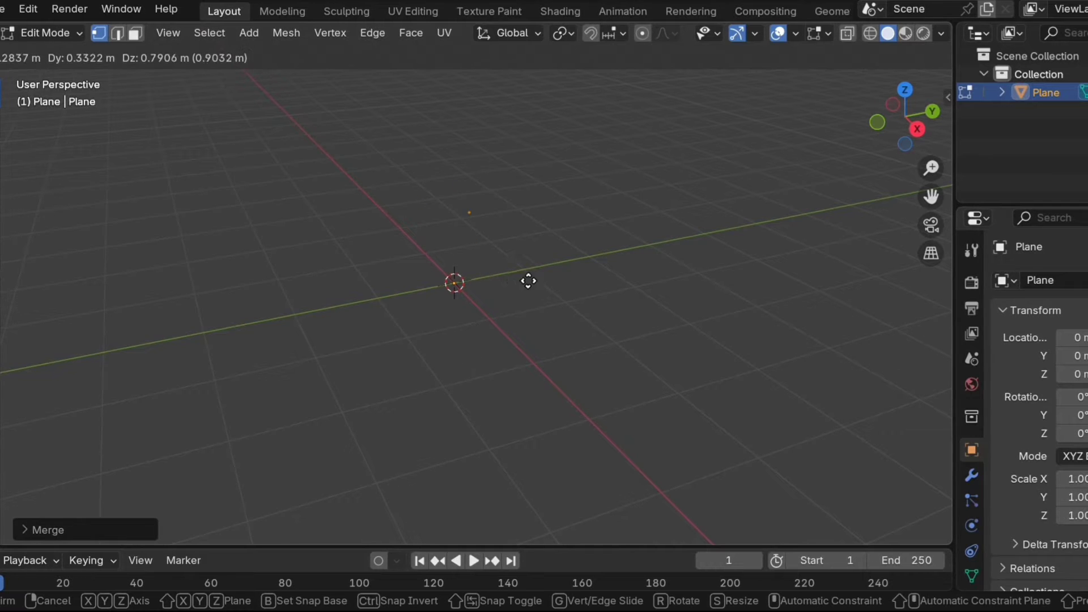
right_click(453, 259)
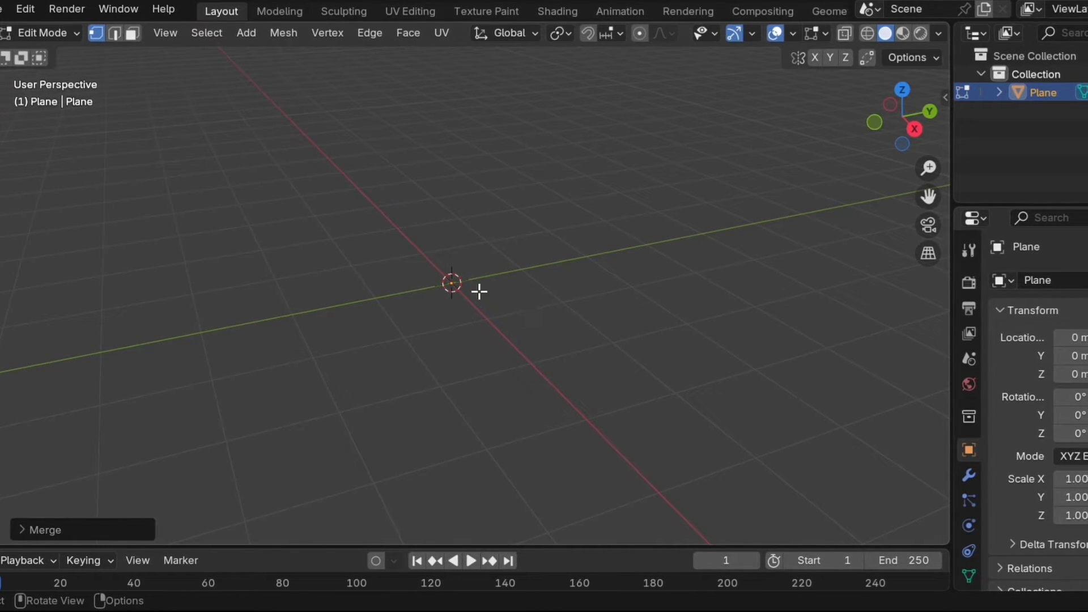
Extrude the single vertex upward along the global Z axis to form a vertical edge
middle_drag(449, 273, 480, 248)
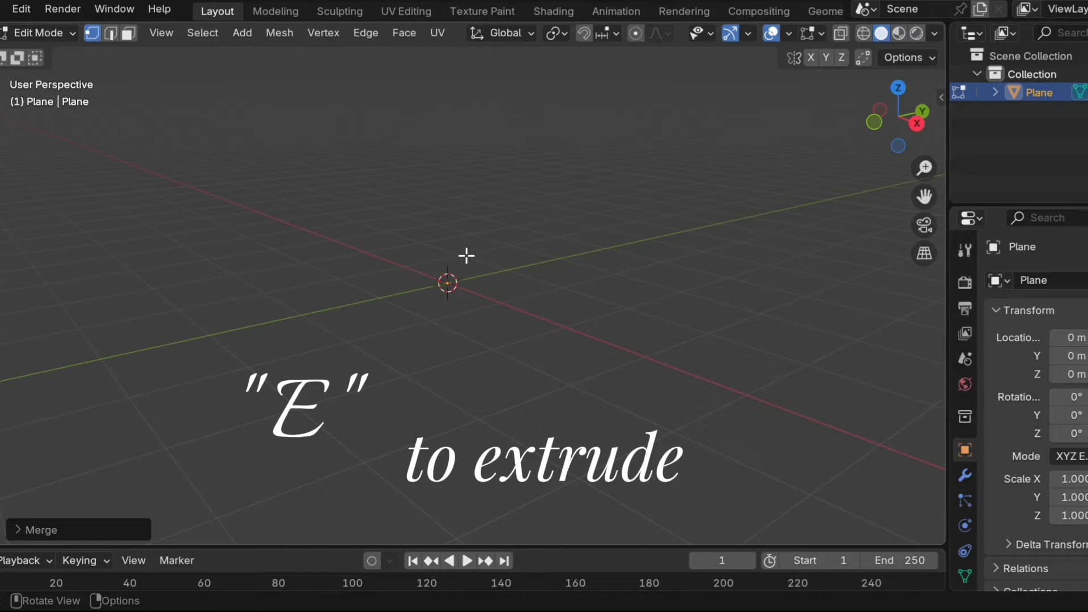
drag(406, 275, 496, 372)
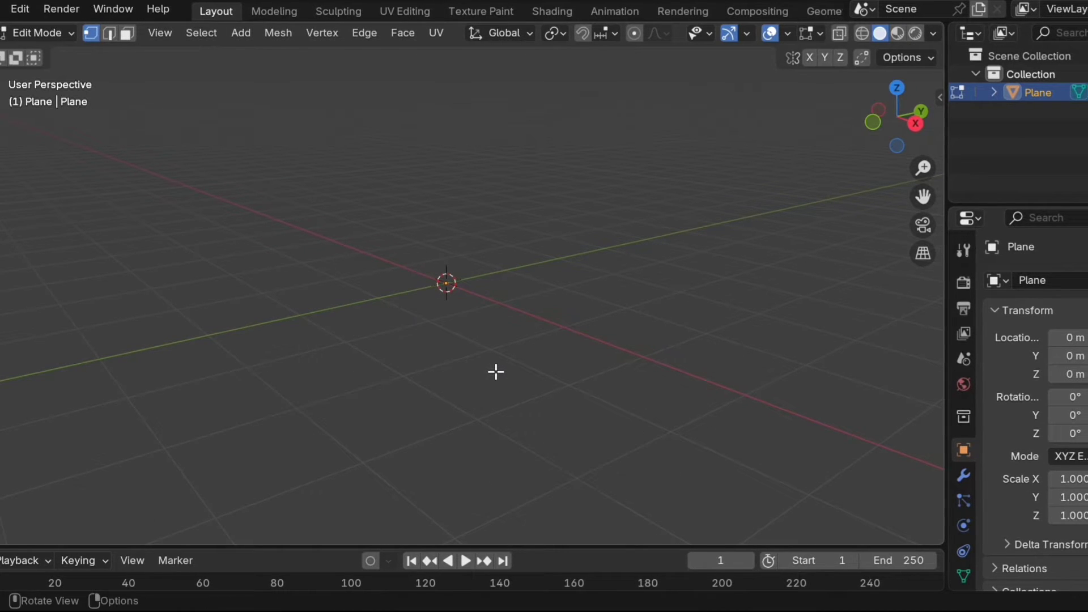
key(e)
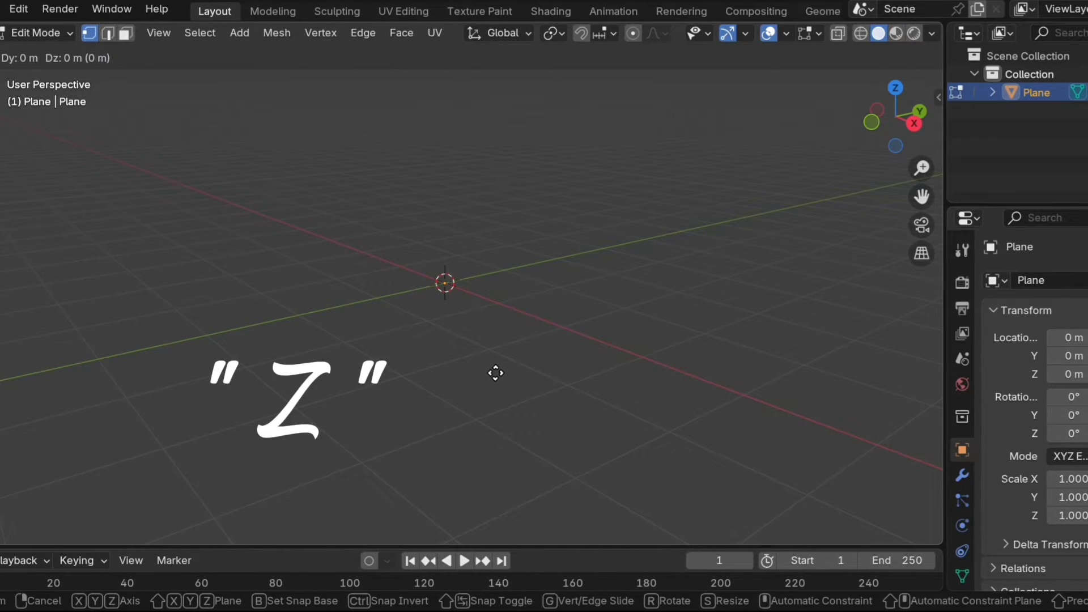
key(z)
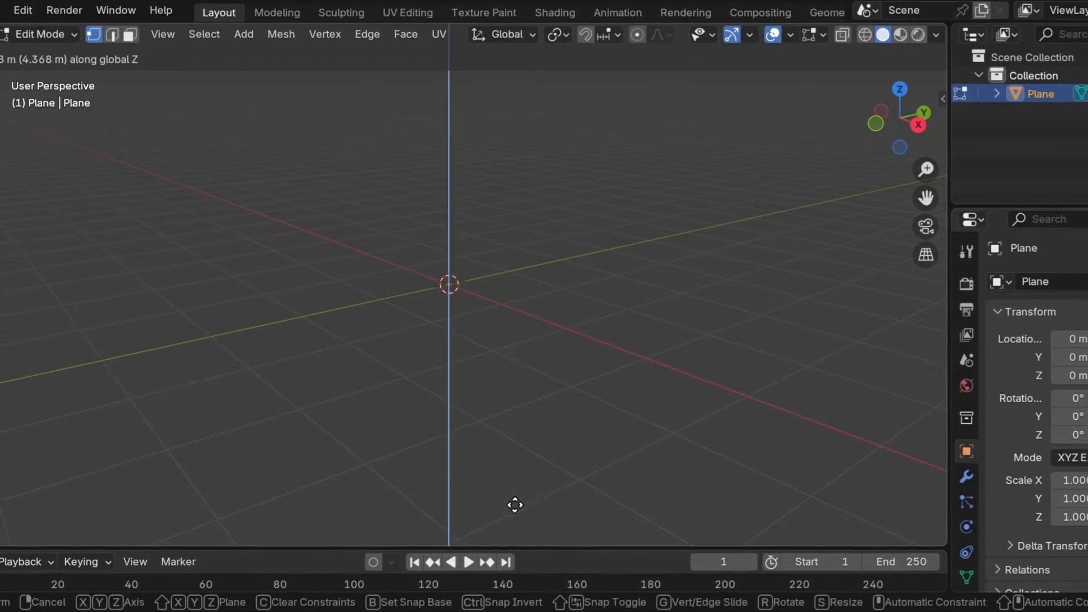
click(529, 531)
scroll(579, 404, down, 2)
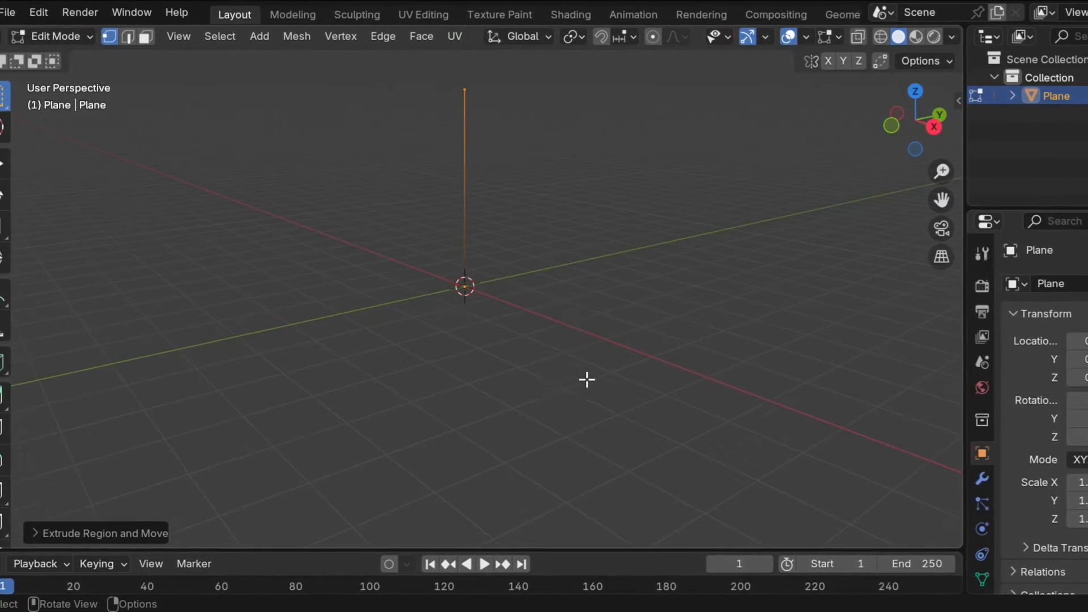
scroll(513, 199, down, 1)
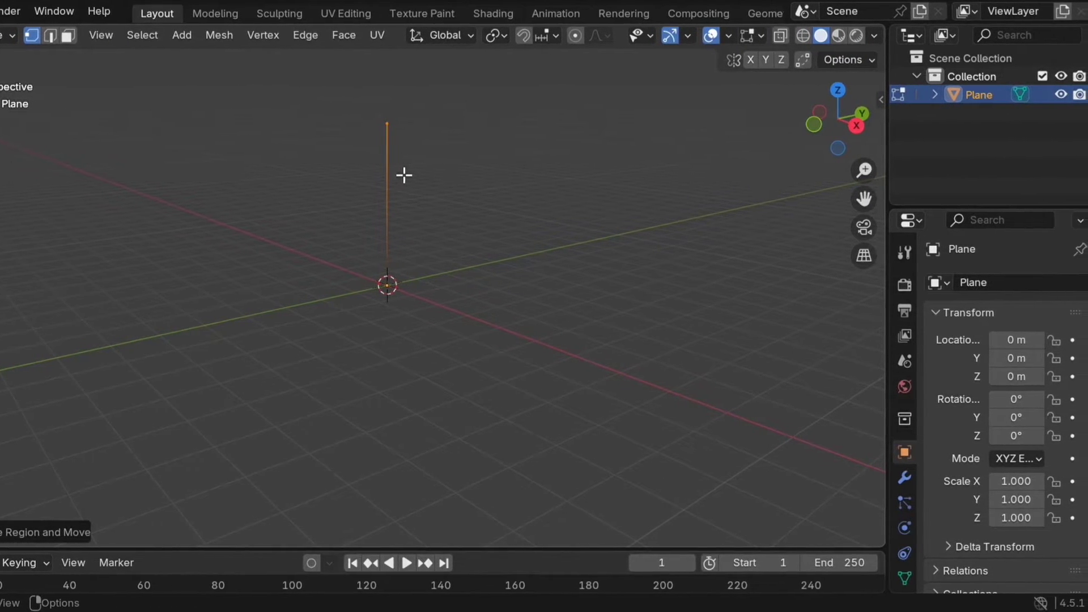
Add a Skin modifier to the plane object to give the vertical edge thickness
click(900, 481)
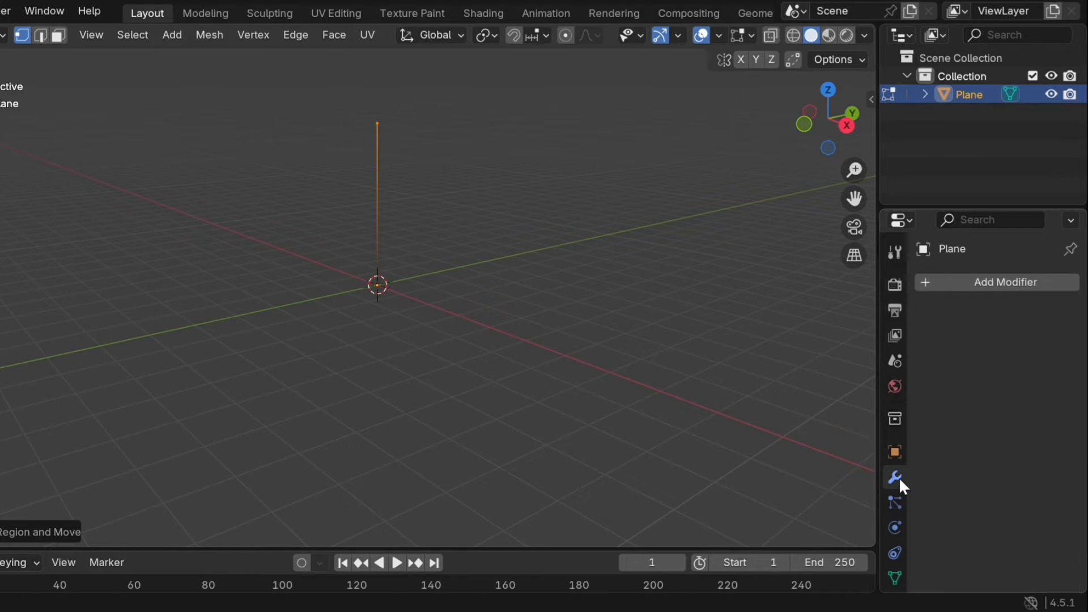
click(1011, 281)
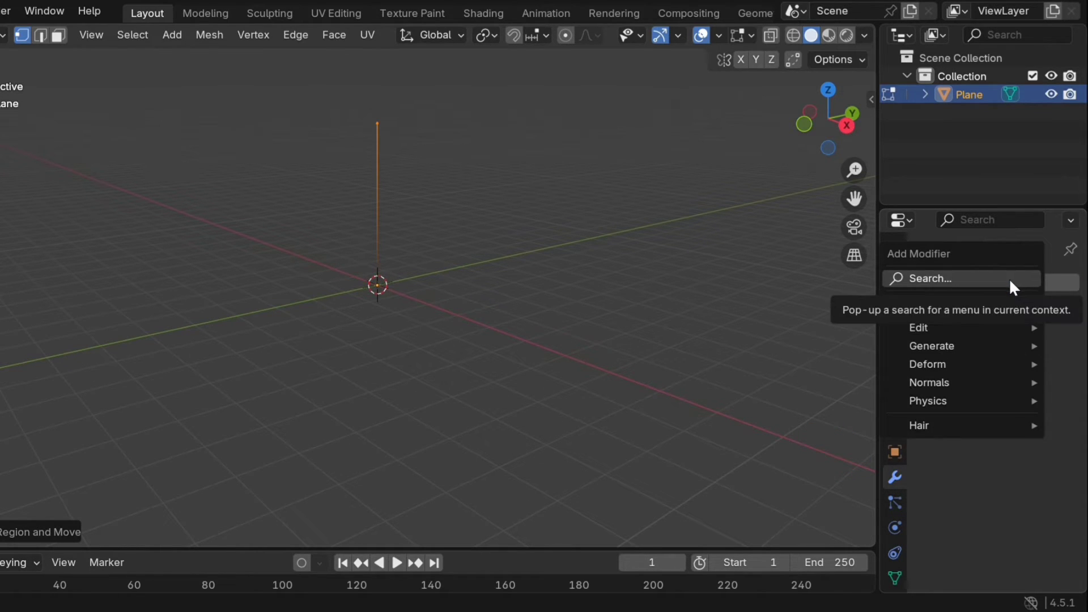
mouse_move(956, 347)
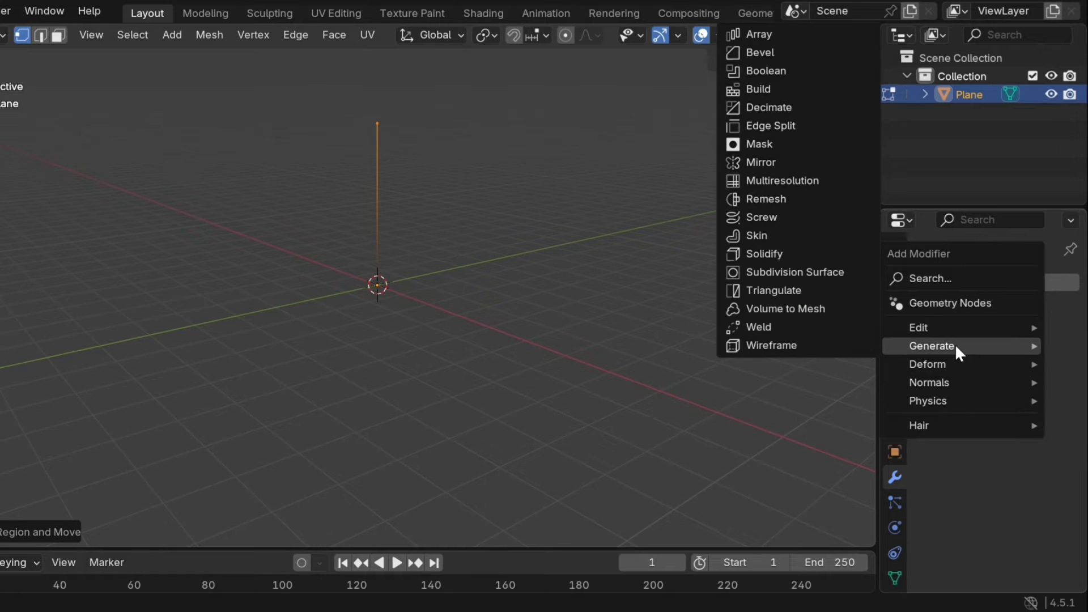
click(797, 235)
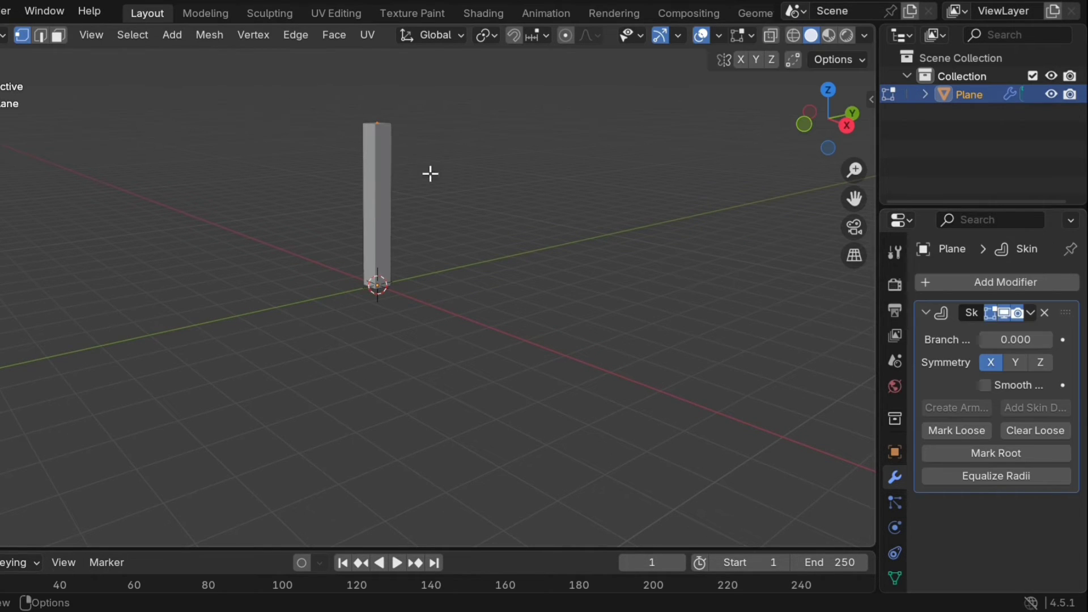
Select the column's top vertex and shrink its skin radius so the column tapers toward the top
middle_drag(400, 112, 496, 139)
drag(360, 136, 431, 178)
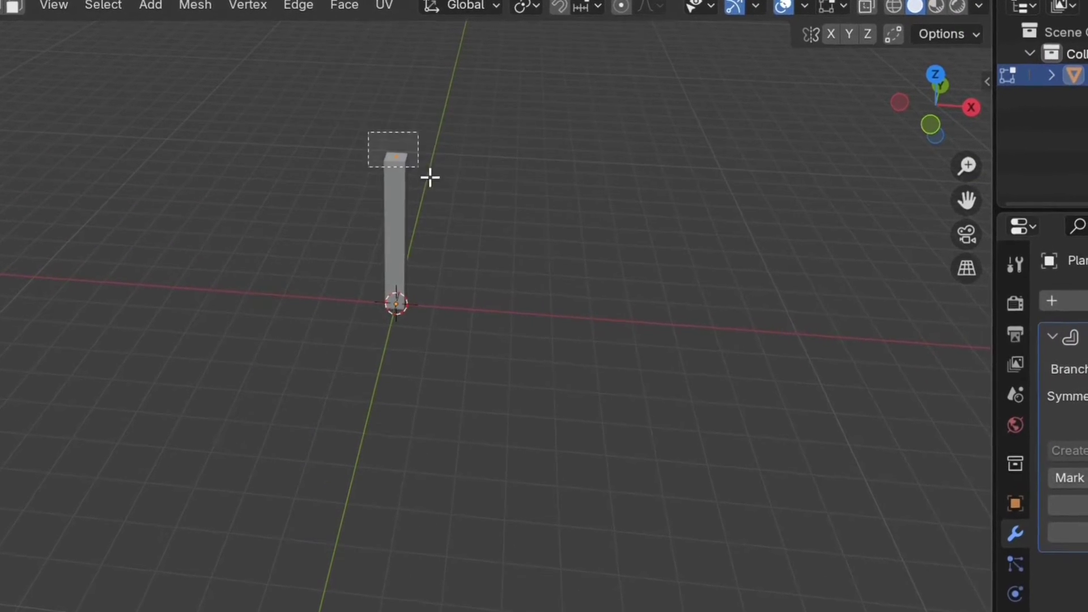
key(ctrl+a)
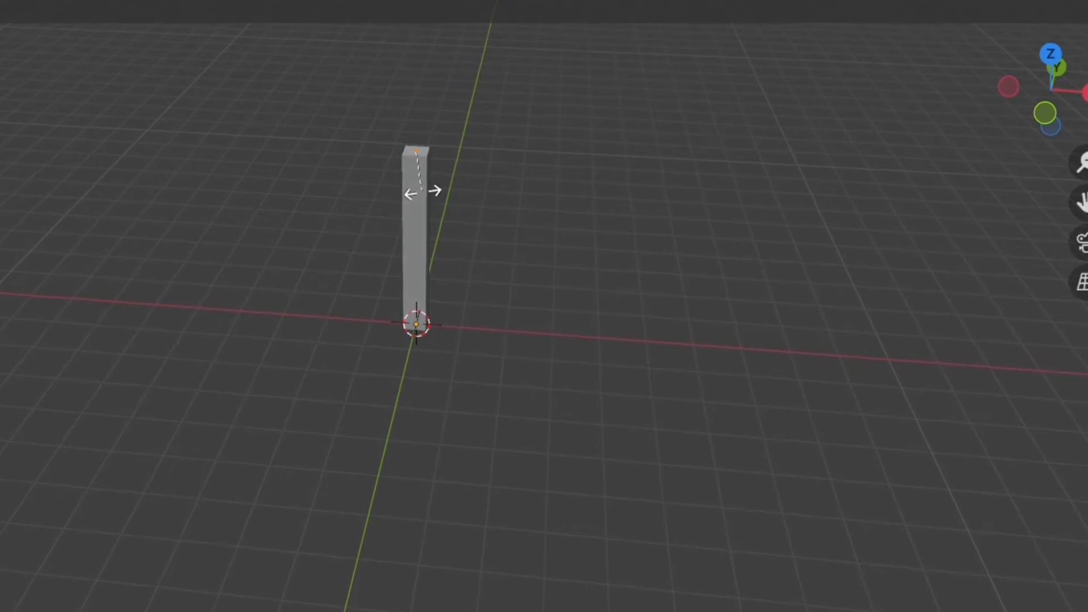
click(426, 194)
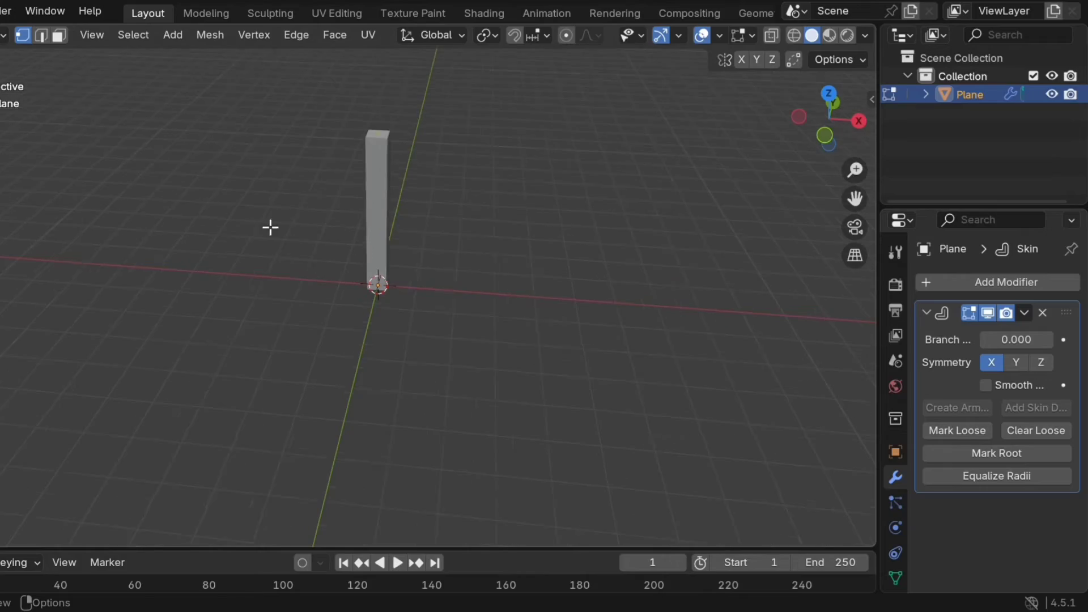
middle_drag(271, 228, 321, 195)
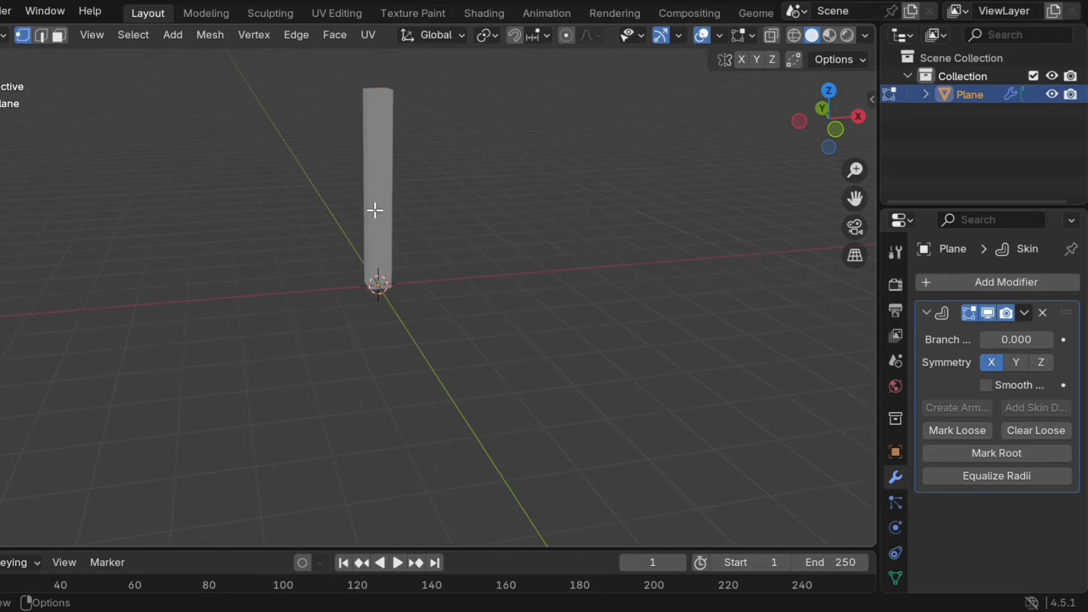
drag(361, 64, 435, 117)
key(ctrl+a)
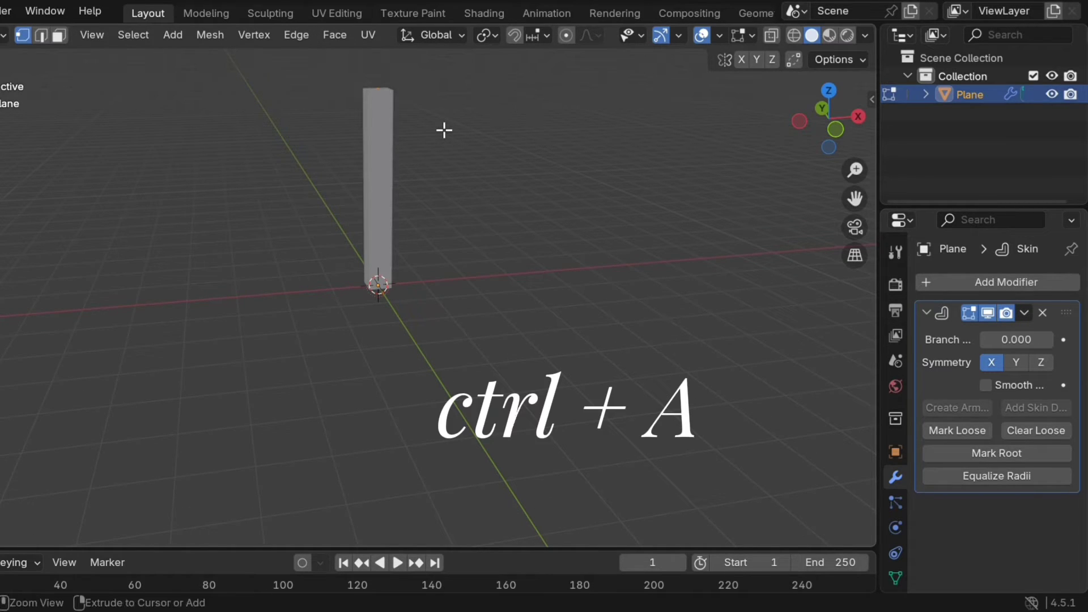
key(ctrl+a)
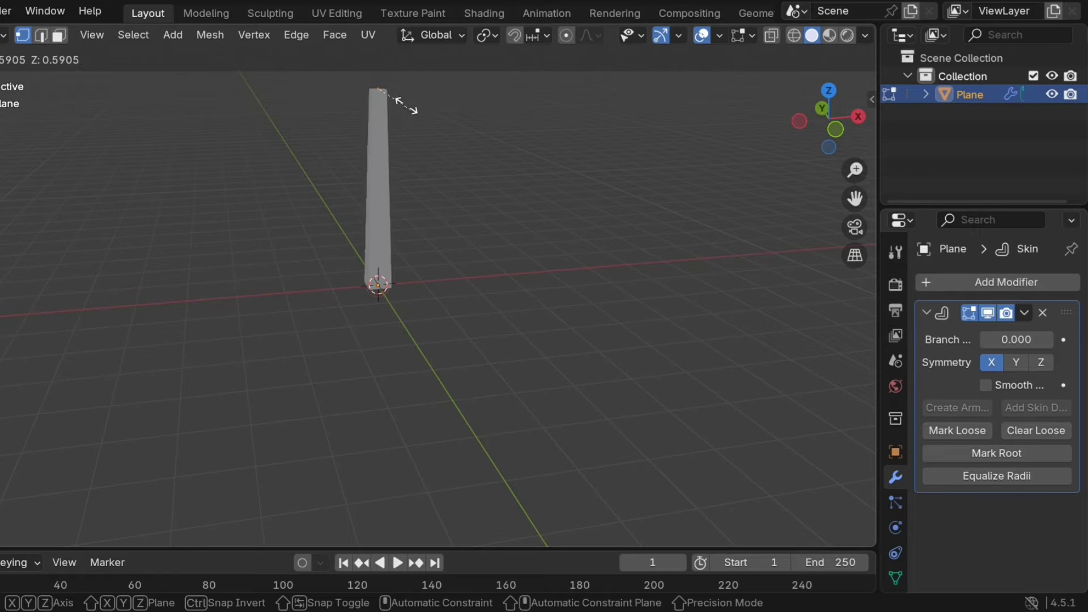
click(406, 105)
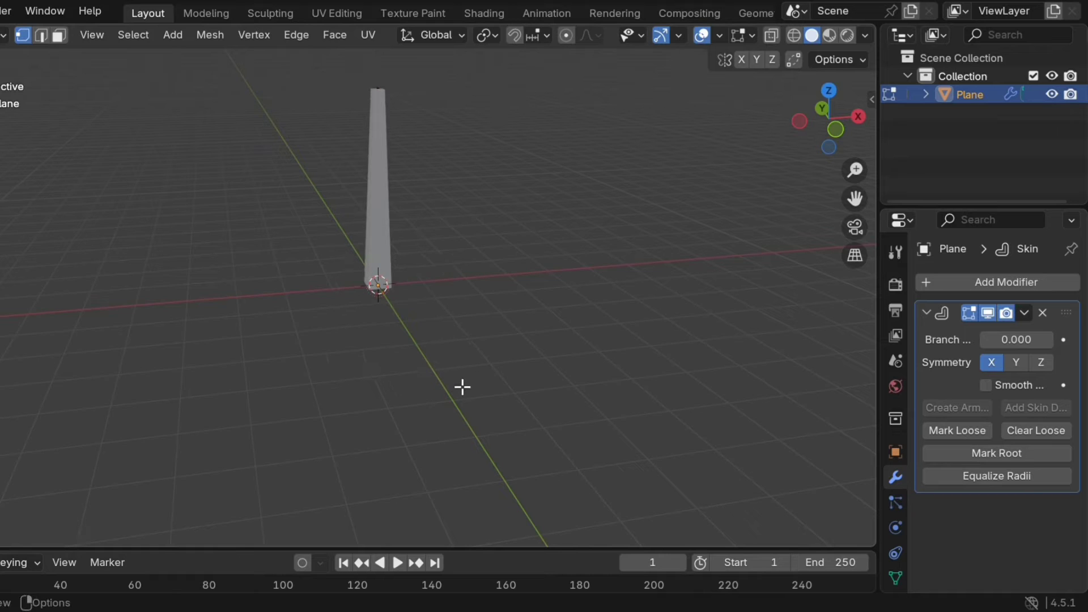
Enlarge the skin radius at the column's bottom vertex to widen the base
key(ctrl+a)
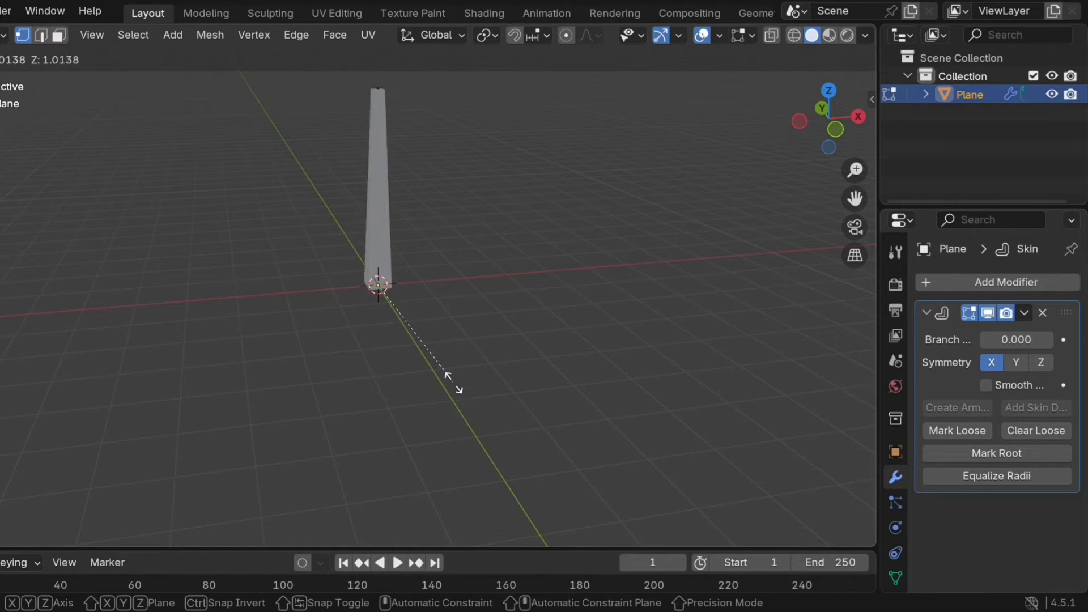
click(492, 419)
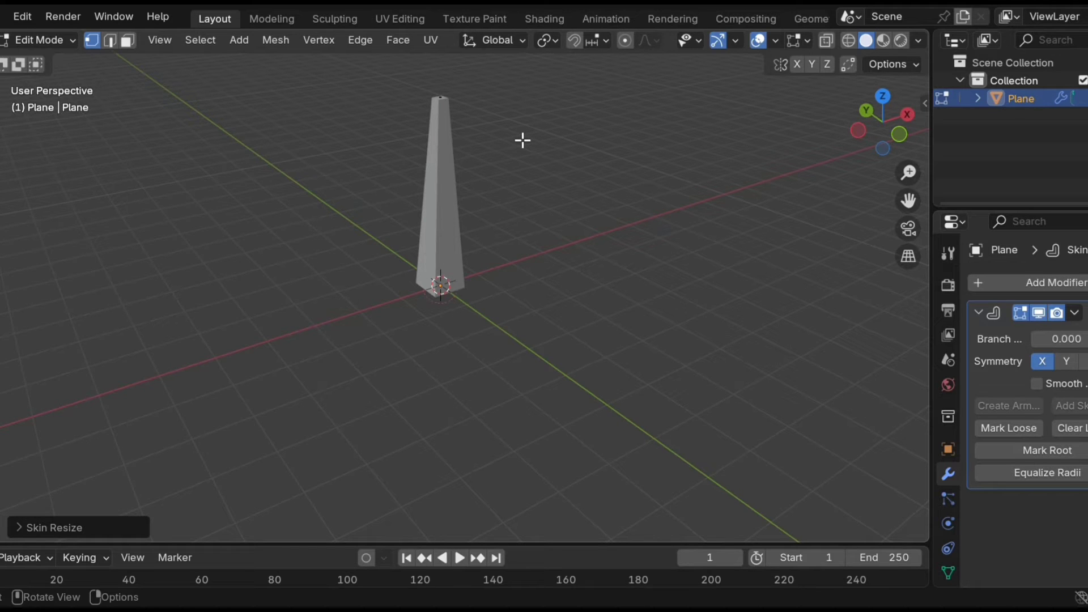
middle_drag(520, 138, 568, 128)
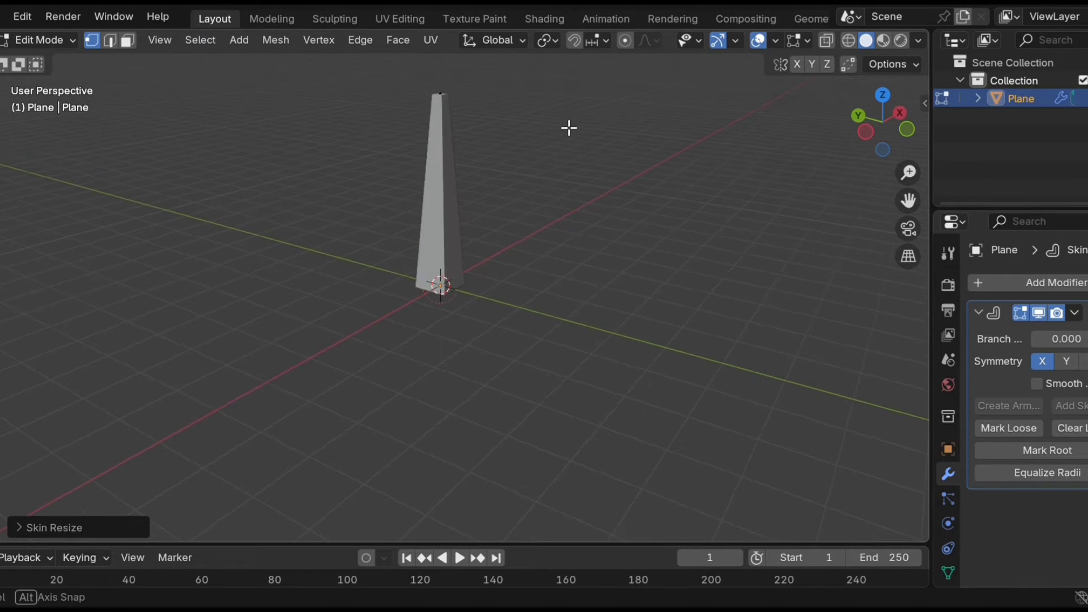
Turn on X-ray display and select the column's whole edge with both its end vertices
click(827, 41)
middle_drag(604, 95, 437, 93)
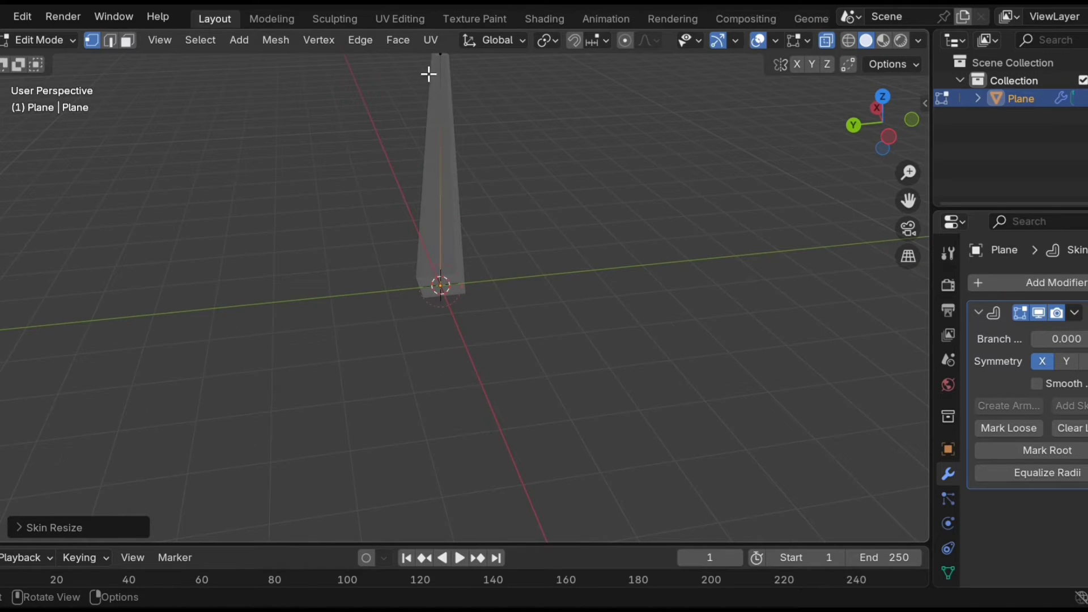
scroll(429, 74, down, 1)
drag(410, 82, 527, 309)
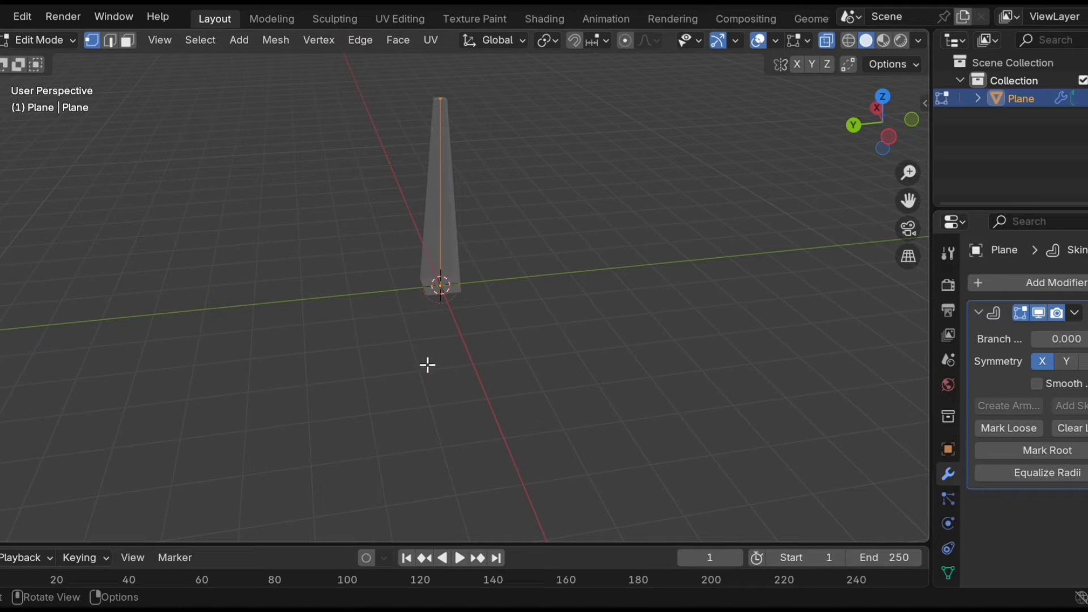
Subdivide the column's selected edge with 2 cuts
right_click(542, 120)
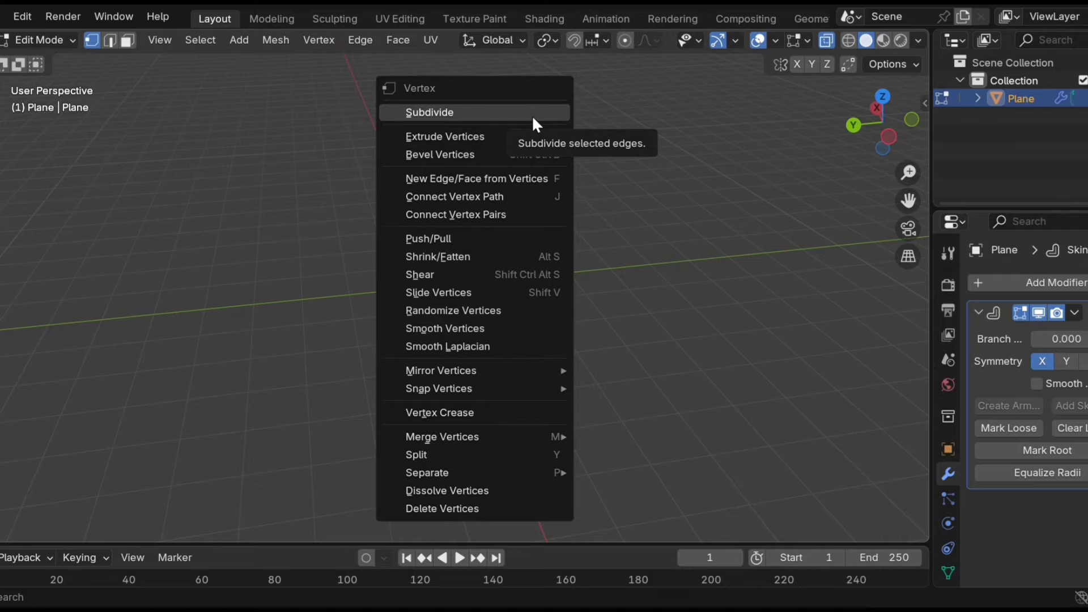
click(531, 114)
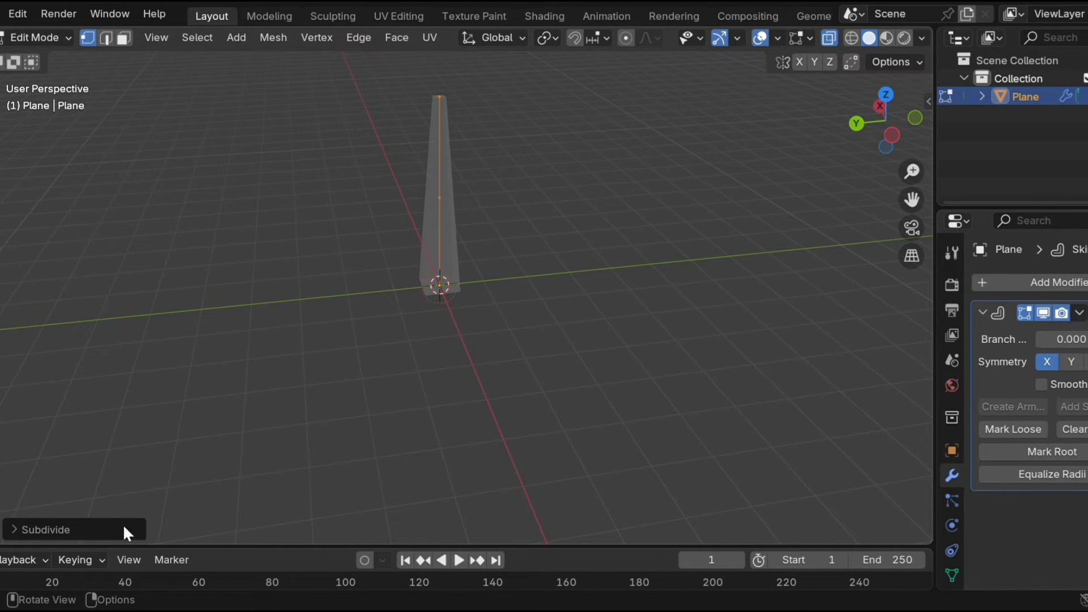
click(20, 531)
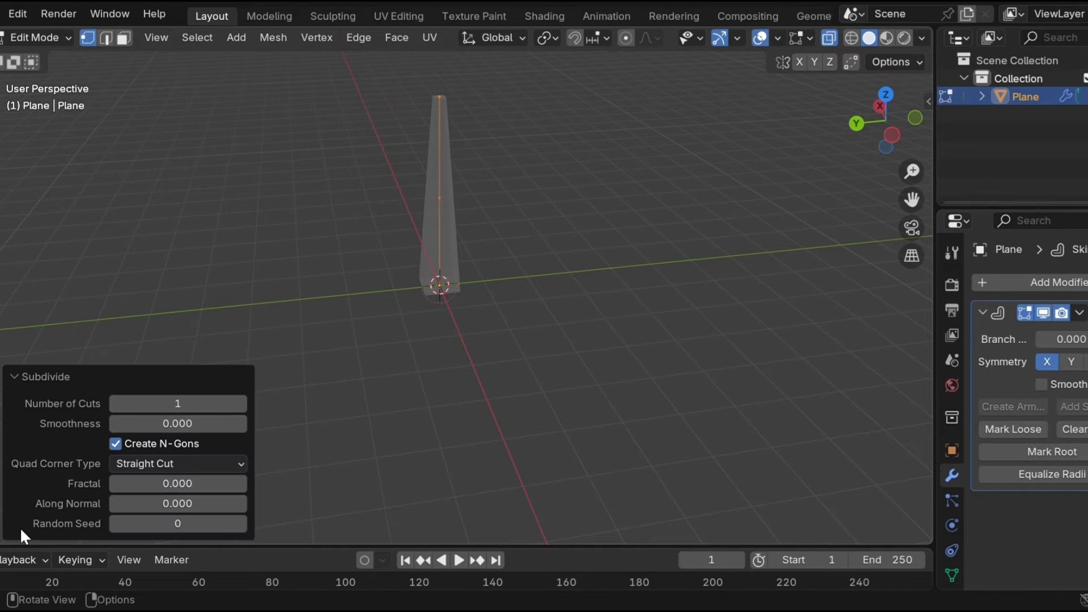
click(241, 403)
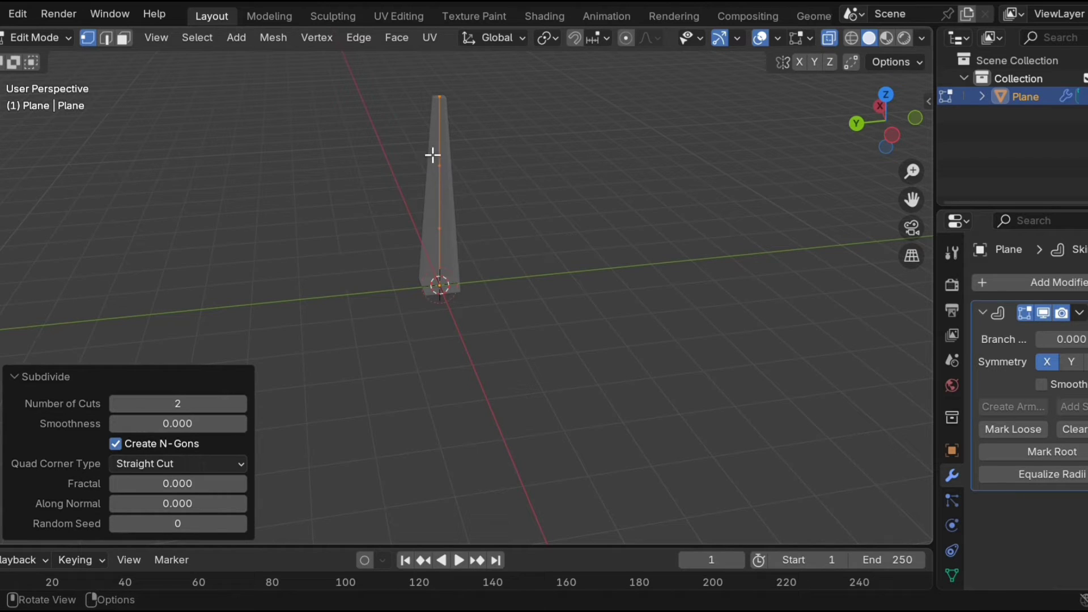
Try moving the upper and lower inner vertices of the column one after the other to test how it bends
drag(401, 142, 485, 218)
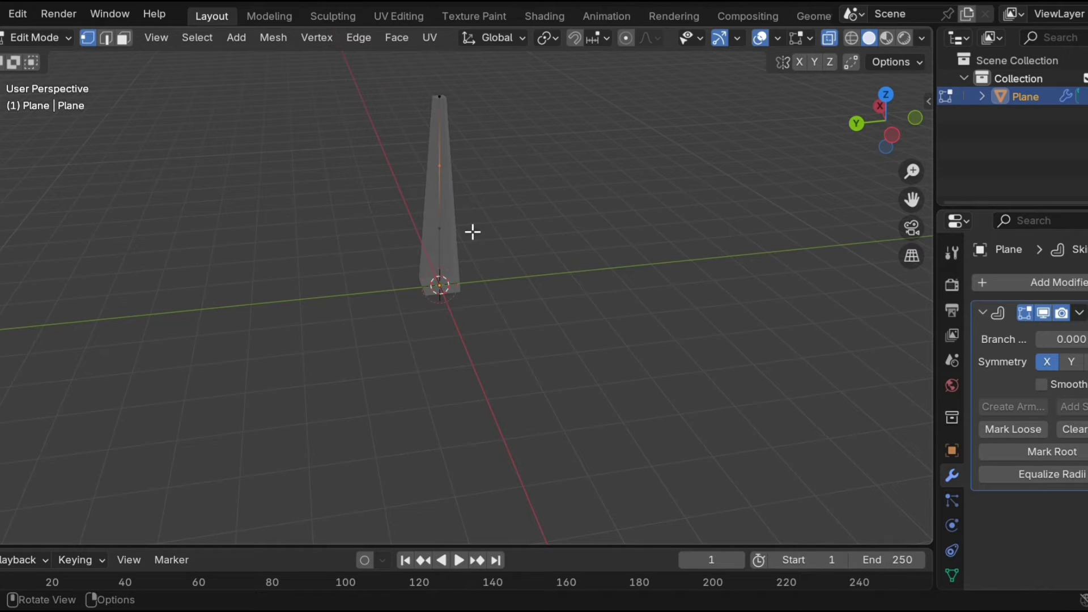
key(g)
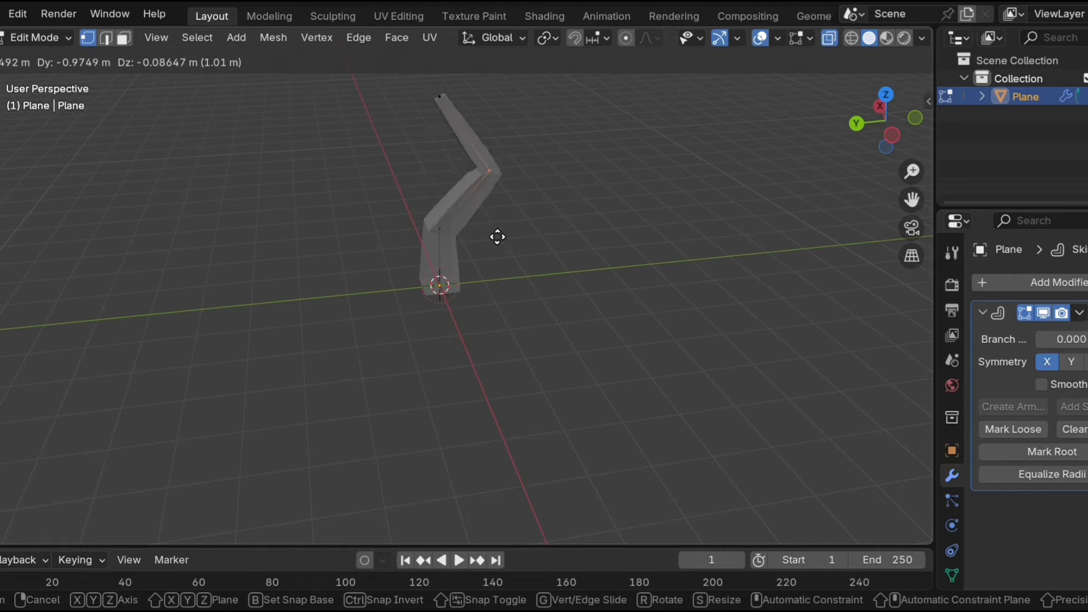
key(Escape)
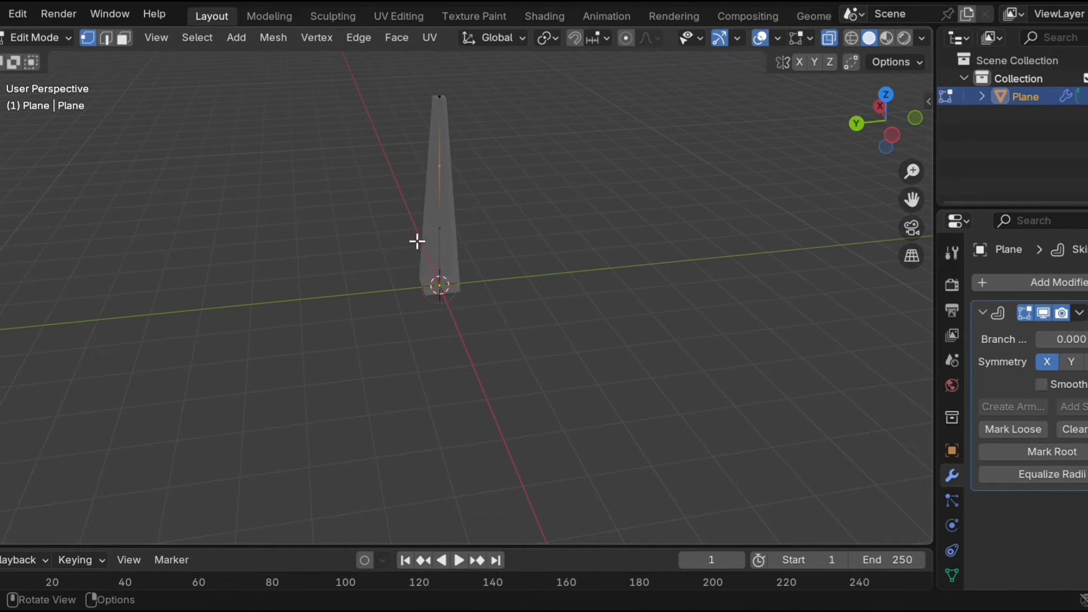
drag(411, 223, 495, 251)
key(g)
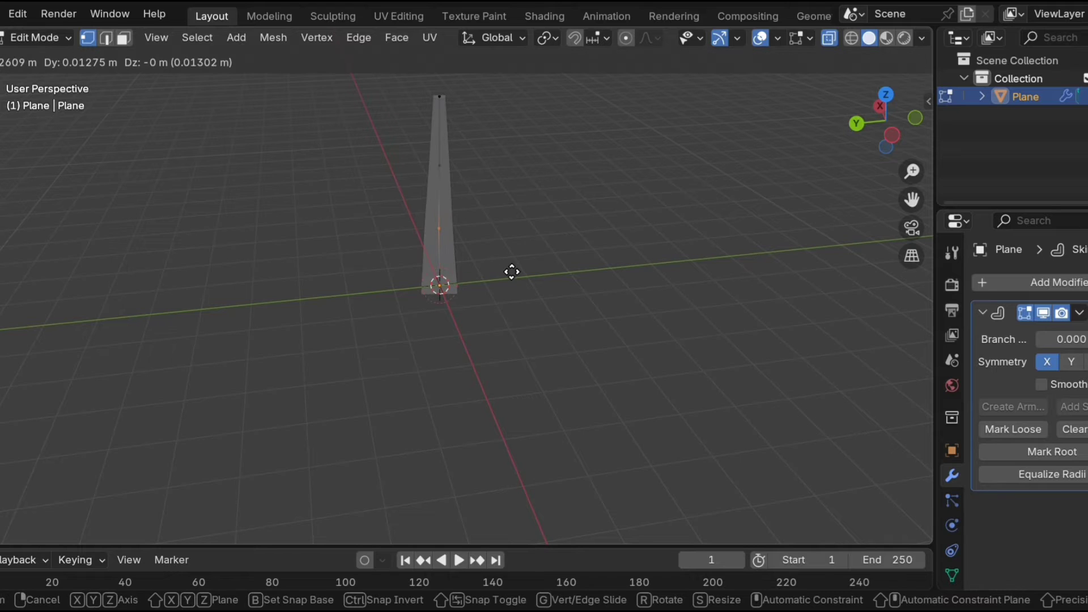
right_click(530, 278)
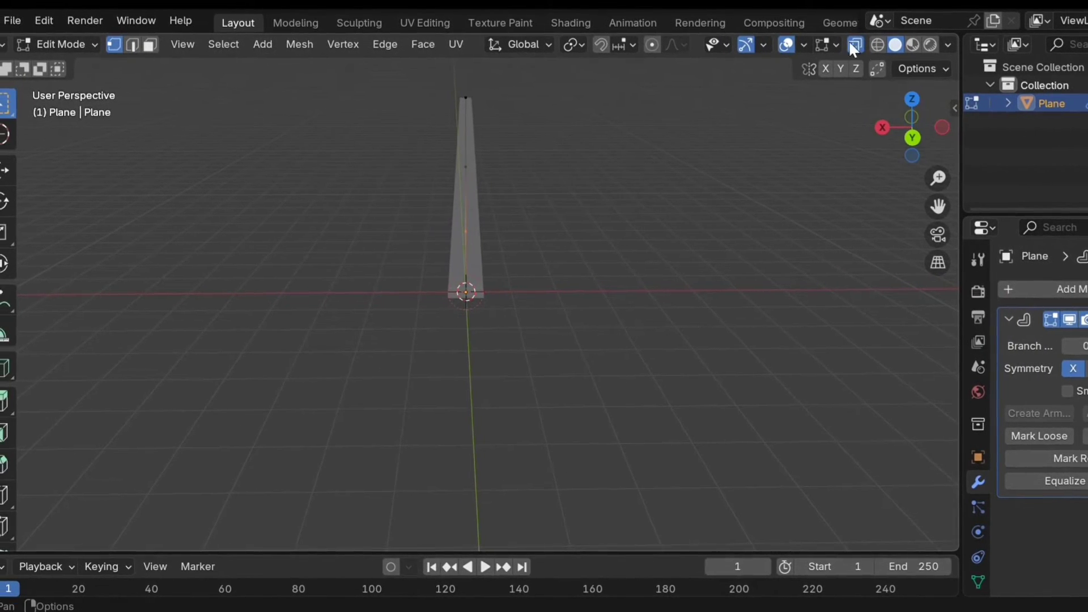
With X-ray display off and the column in Object Mode, create an armature from its Skin modifier
click(860, 45)
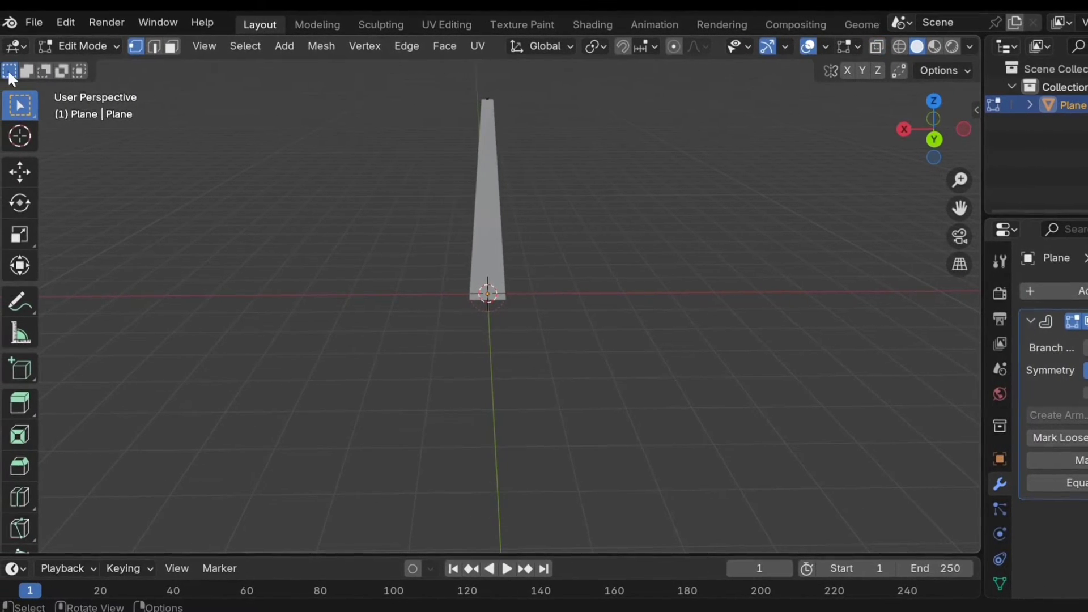
click(99, 45)
click(90, 61)
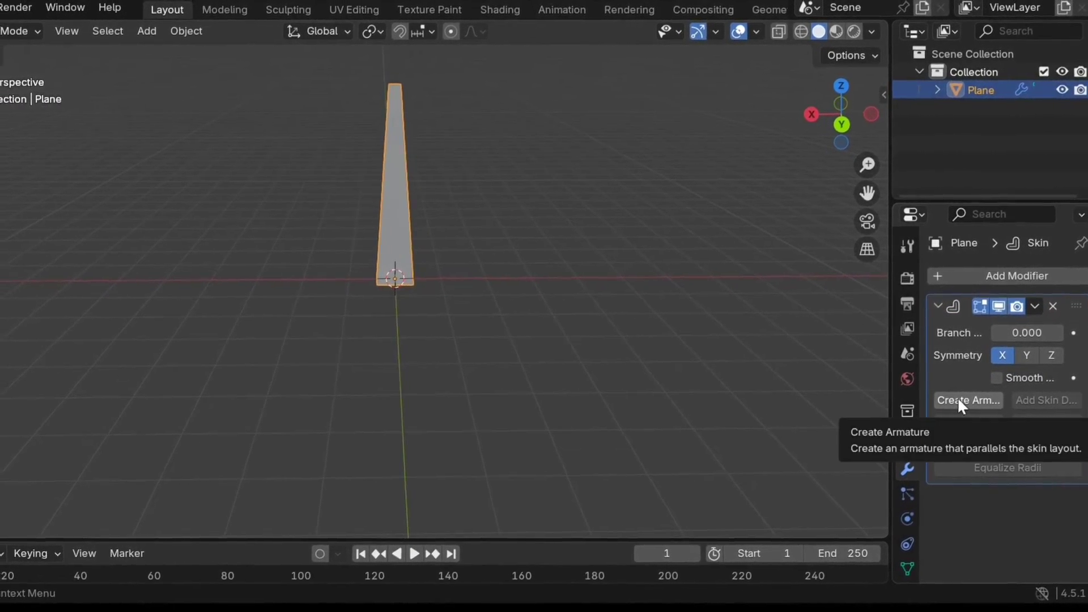
click(979, 402)
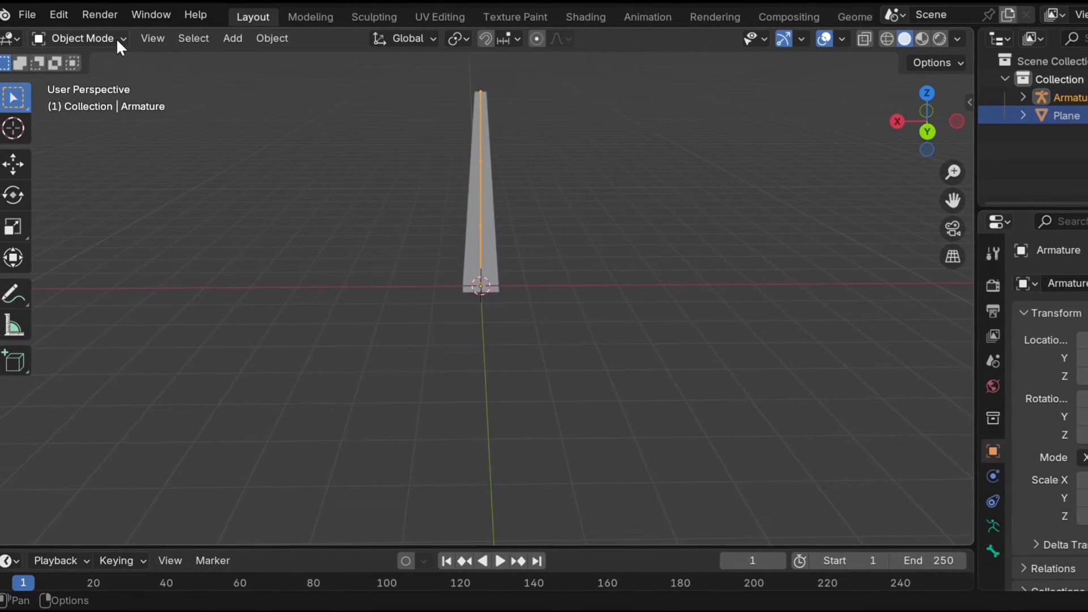
Switch the new armature to Pose Mode and select its bones one by one from the top down to the base
click(114, 39)
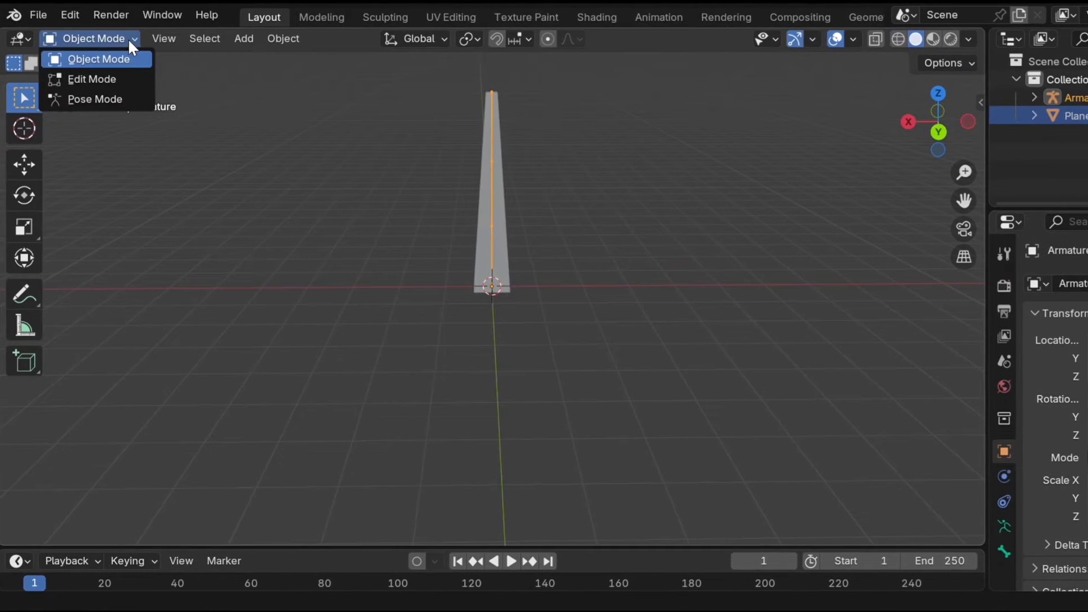
click(113, 100)
click(456, 135)
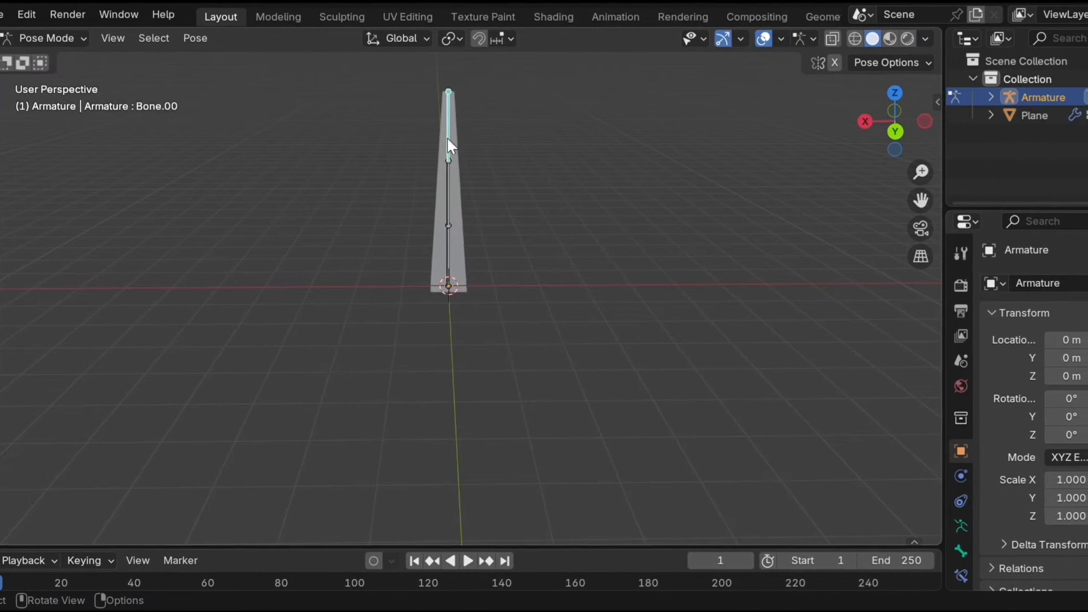
click(456, 195)
click(425, 244)
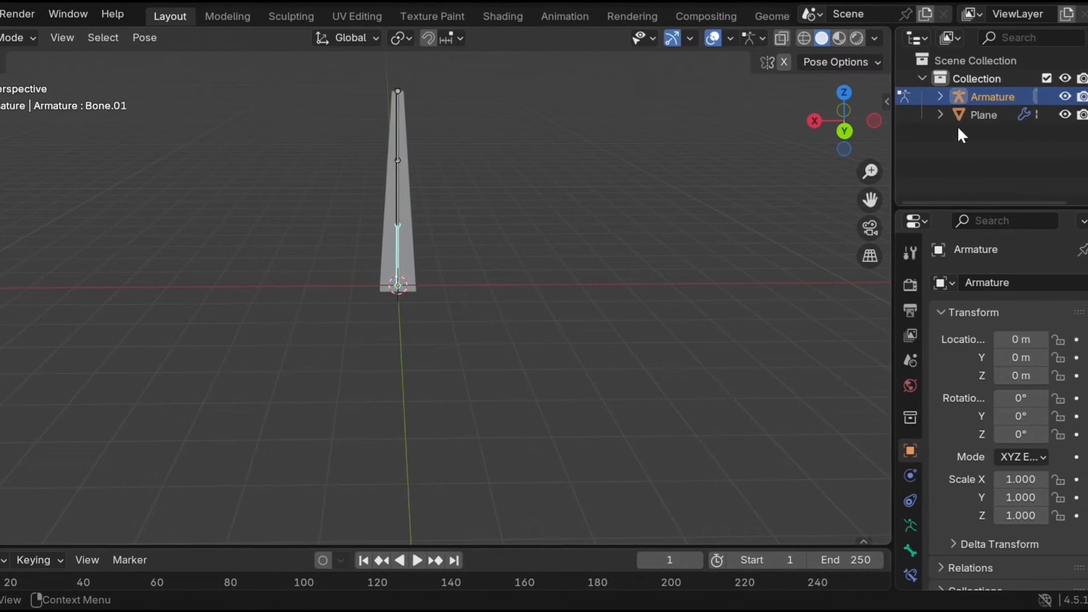
Expand the armature's pose in the outliner down to the first bone and narrow the outliner area slightly
click(939, 97)
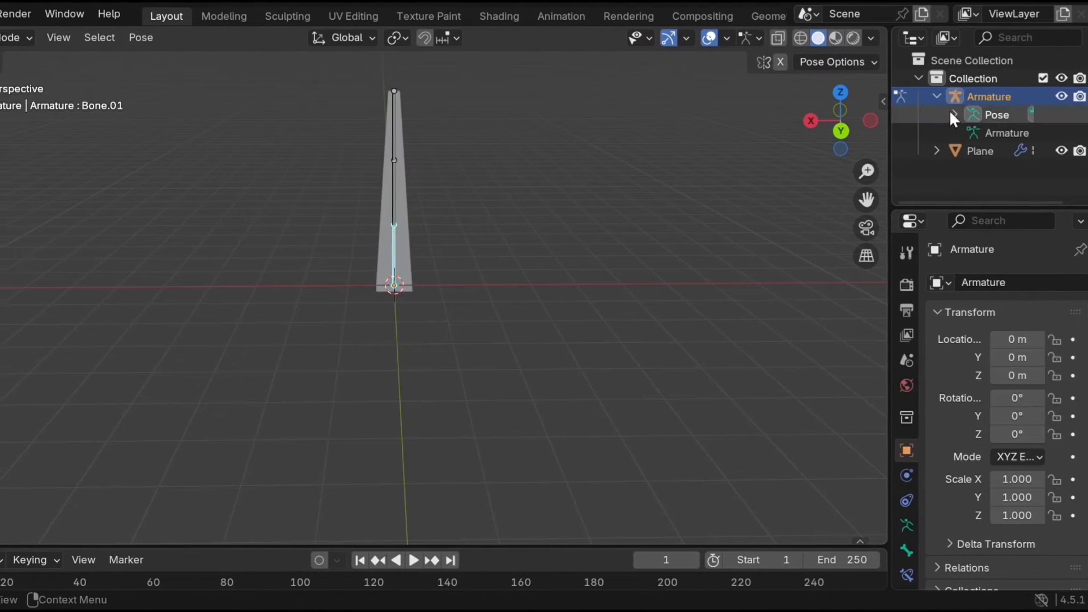
click(952, 113)
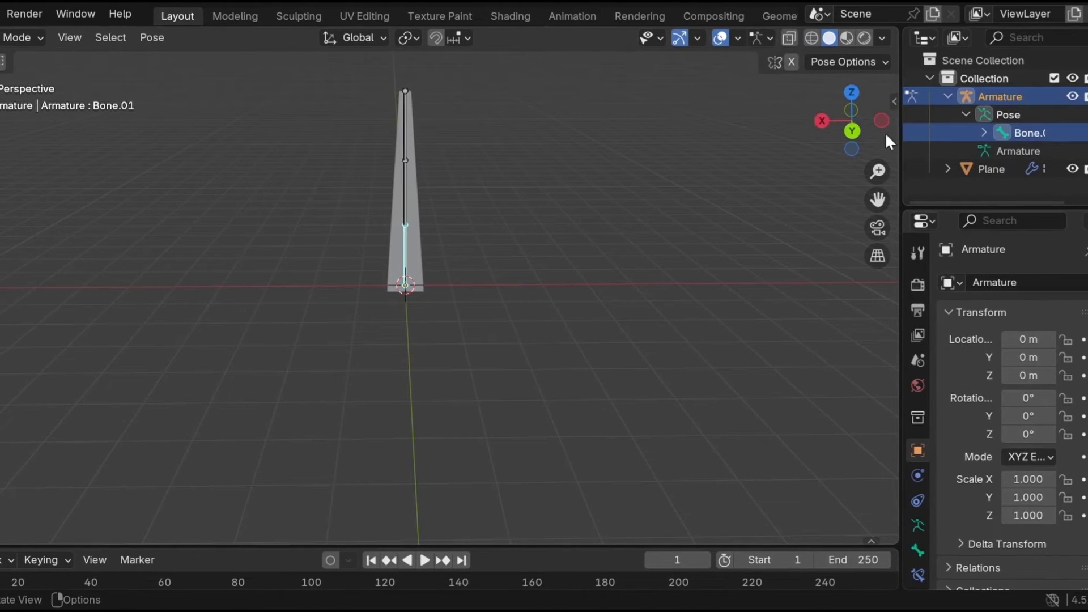
drag(898, 136, 917, 150)
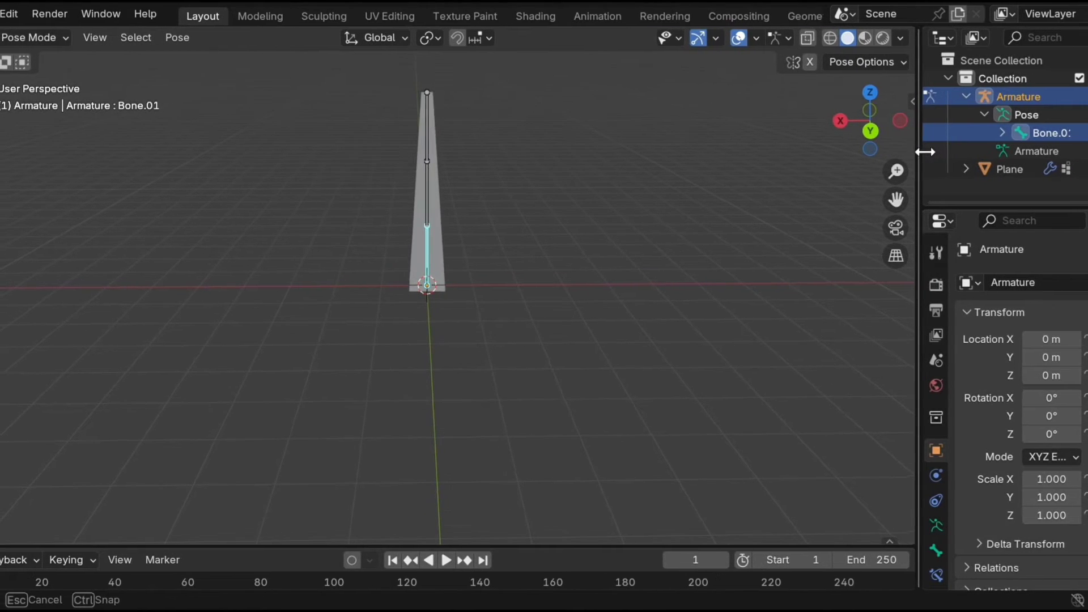
Add an inverse kinematics constraint to the armature's top bone, targeting a new empty object
click(434, 114)
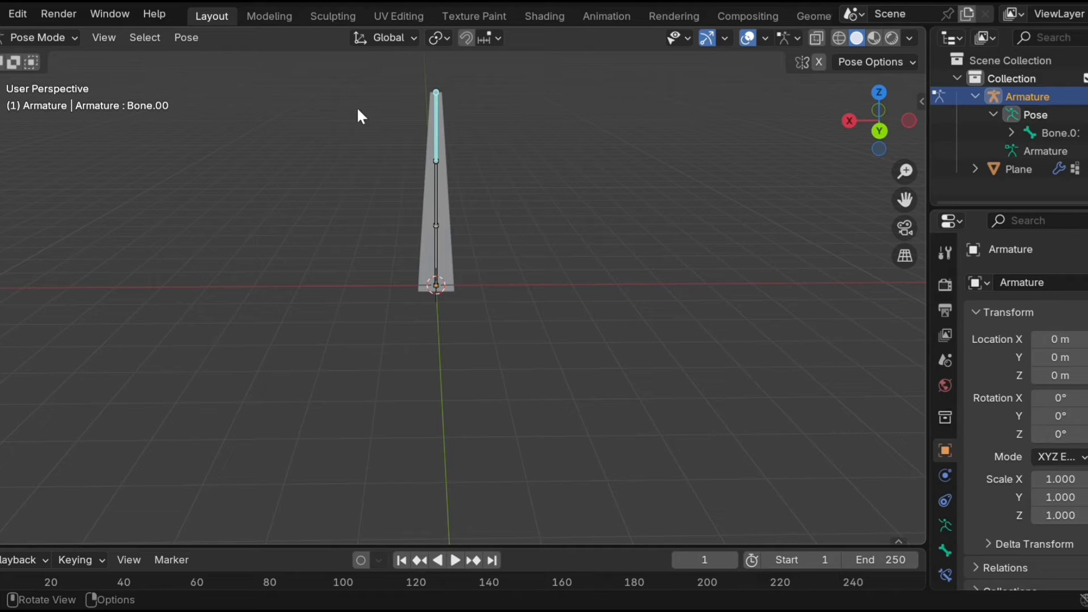
click(187, 40)
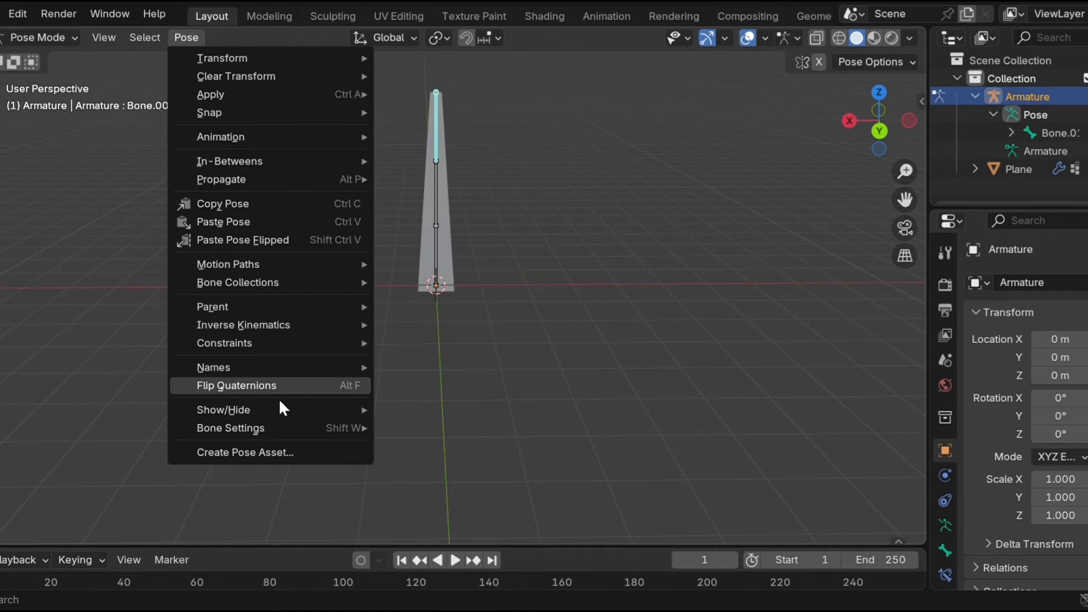
mouse_move(278, 327)
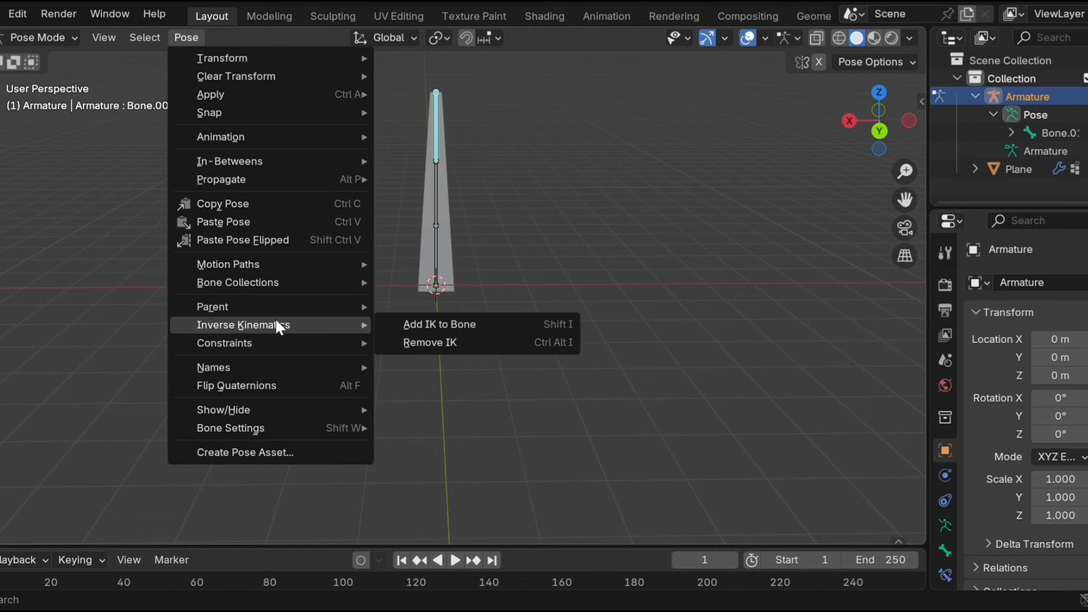
click(421, 327)
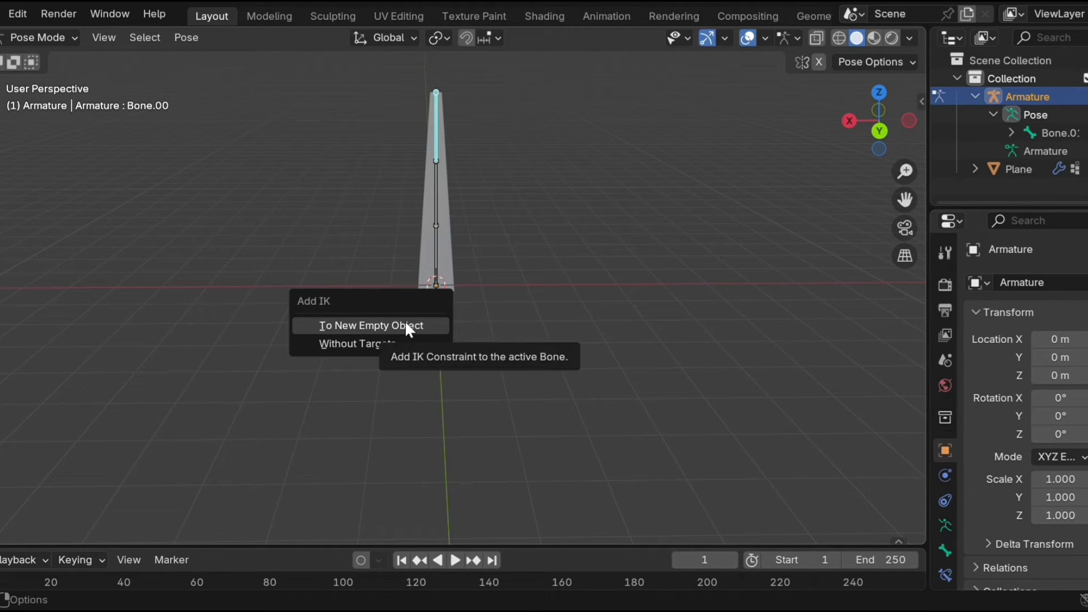
click(408, 328)
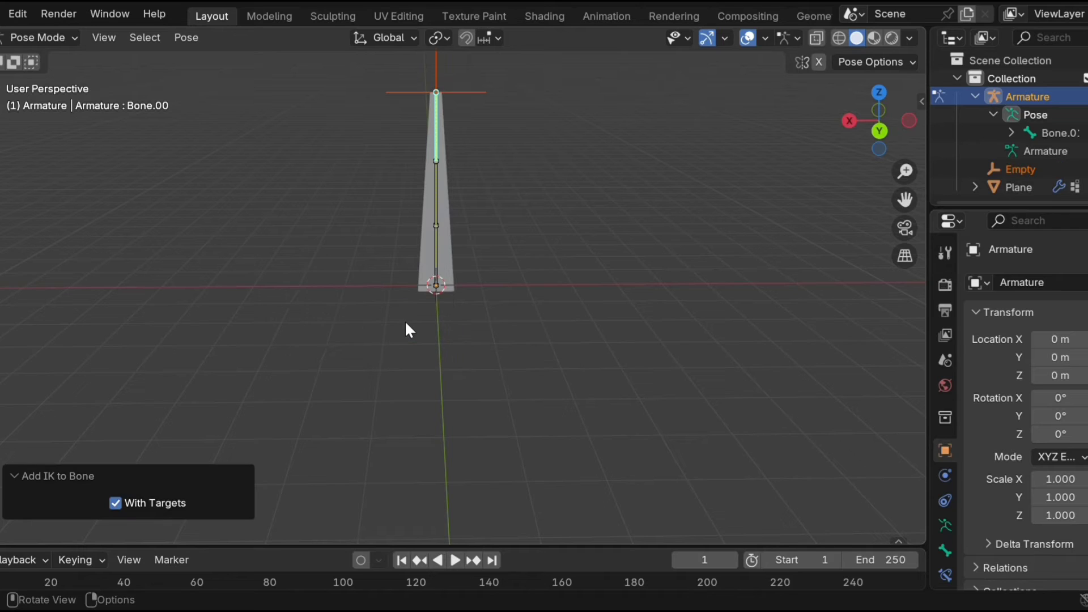
Return to Object Mode and select the empty at the column's tip
scroll(516, 186, down, 1)
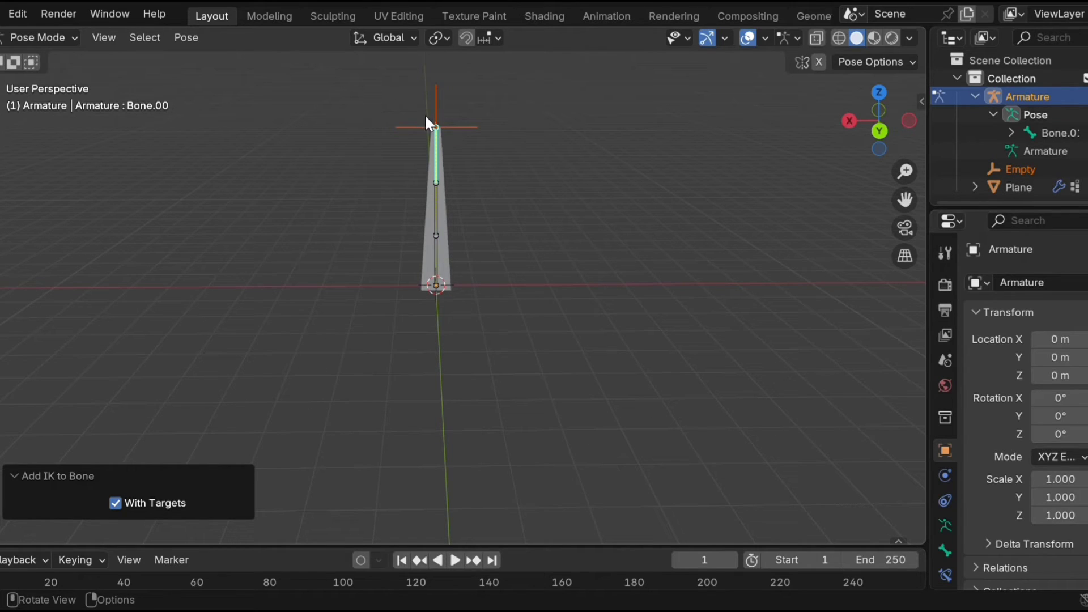
middle_drag(429, 123, 636, 278)
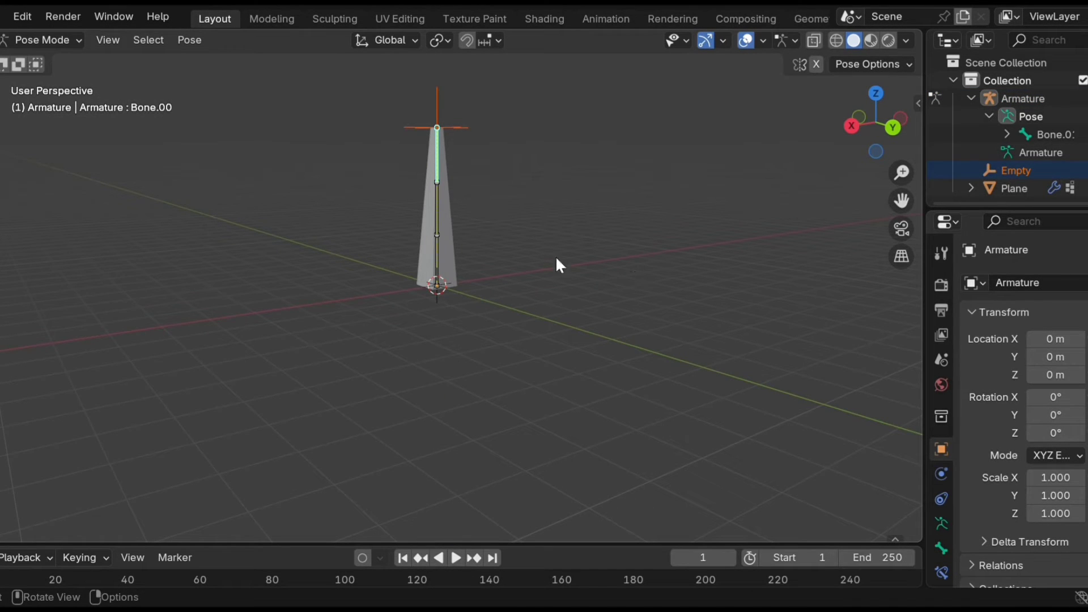
click(60, 37)
click(69, 60)
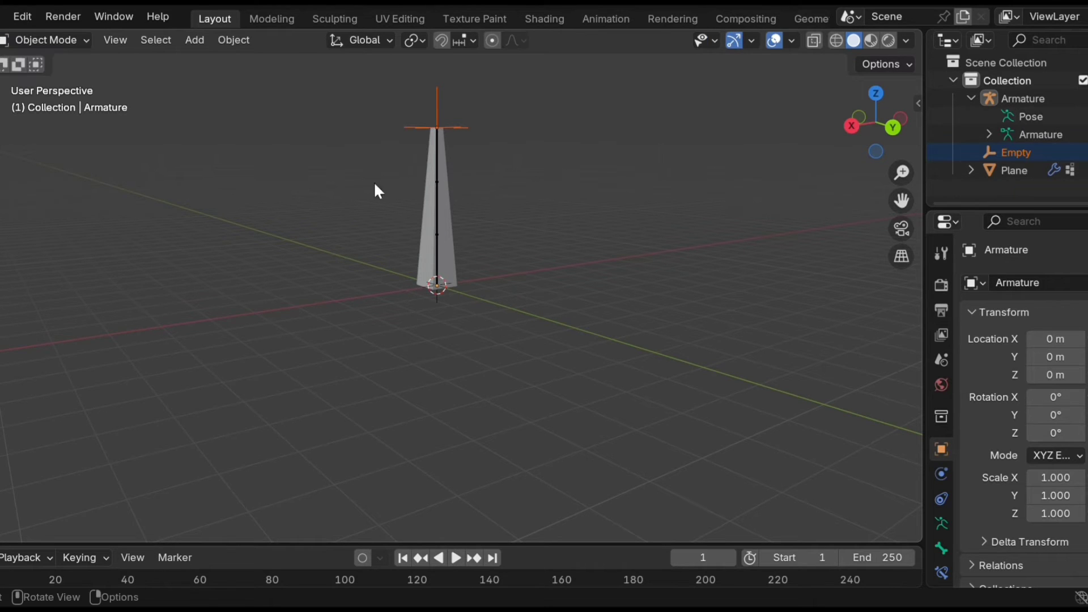
click(411, 99)
click(436, 108)
Try moving the empty down toward the base to test the limb's IK bending
key(g)
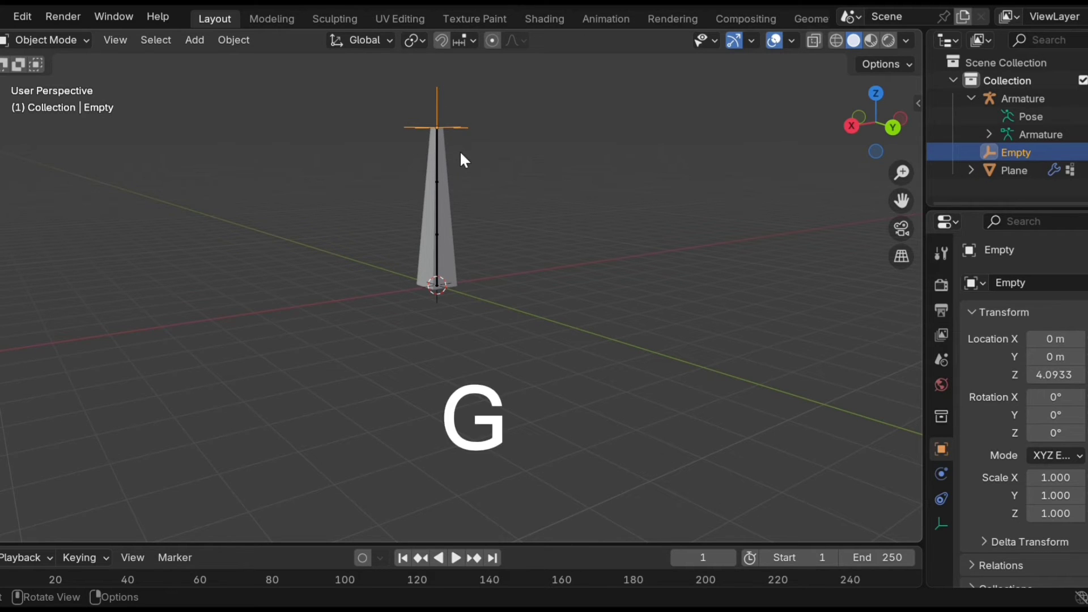
key(g)
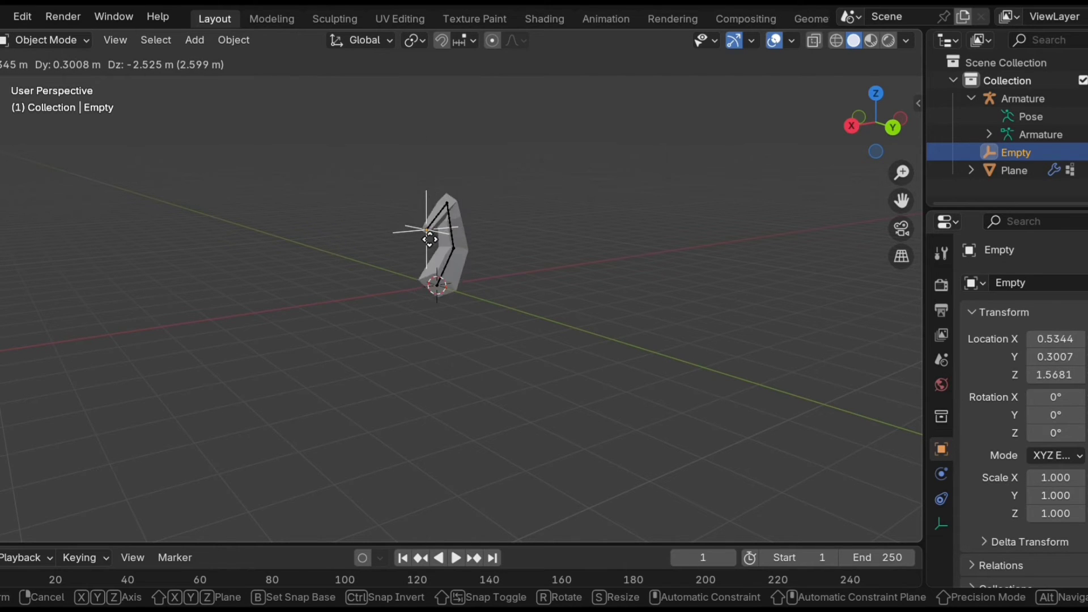
right_click(426, 228)
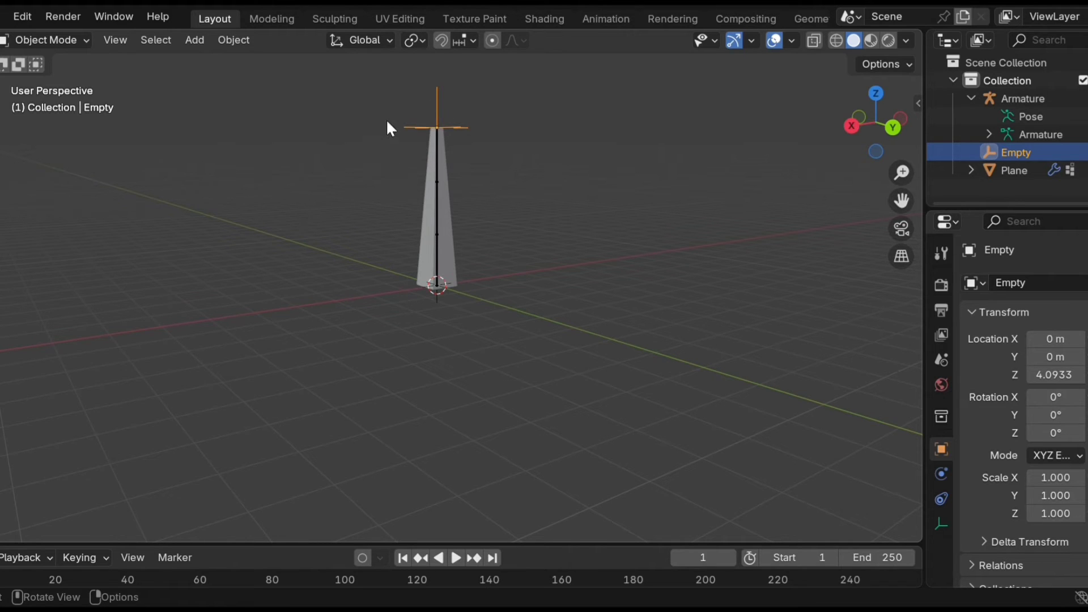
Select the armature and the plane without the empty and try moving them together against the fixed IK target
drag(390, 128, 504, 290)
click(396, 209)
drag(389, 165, 532, 317)
click(409, 243)
drag(384, 221, 495, 270)
key(g)
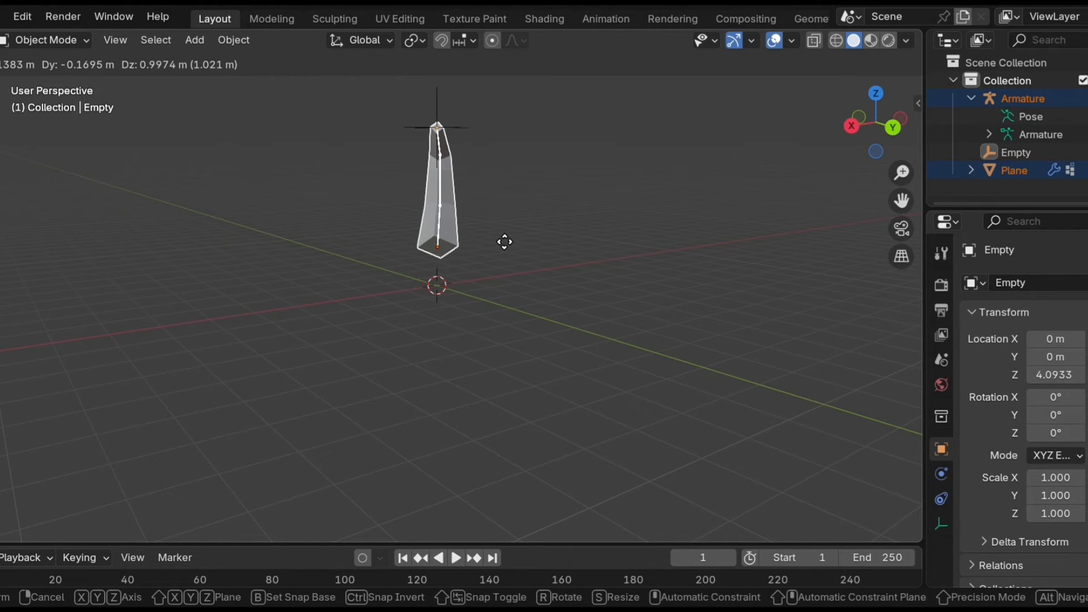
right_click(504, 242)
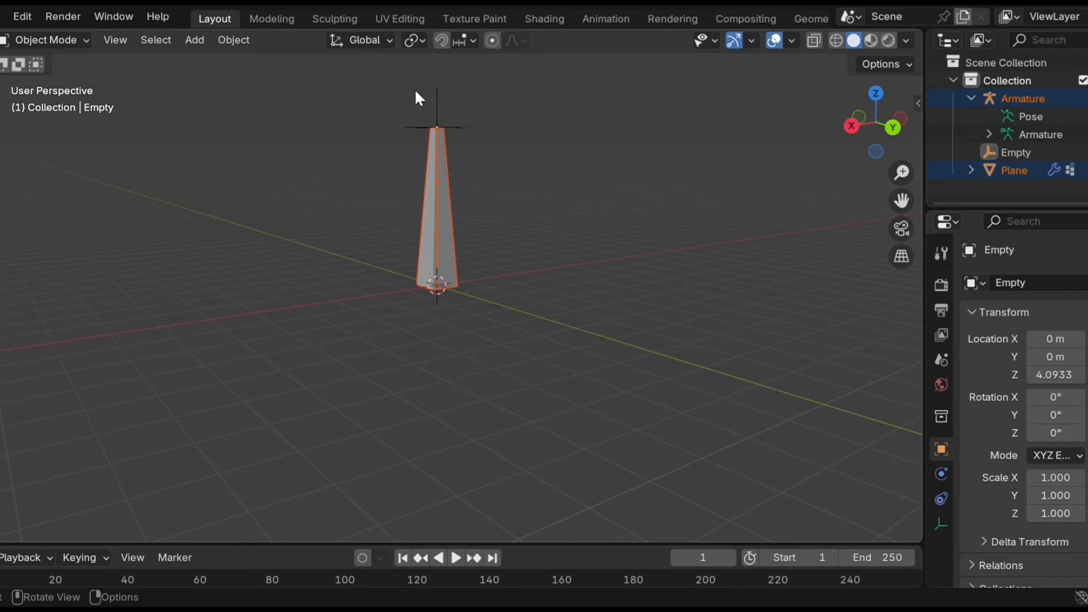
Select the empty at the column's tip and rename it "ik target"
click(454, 128)
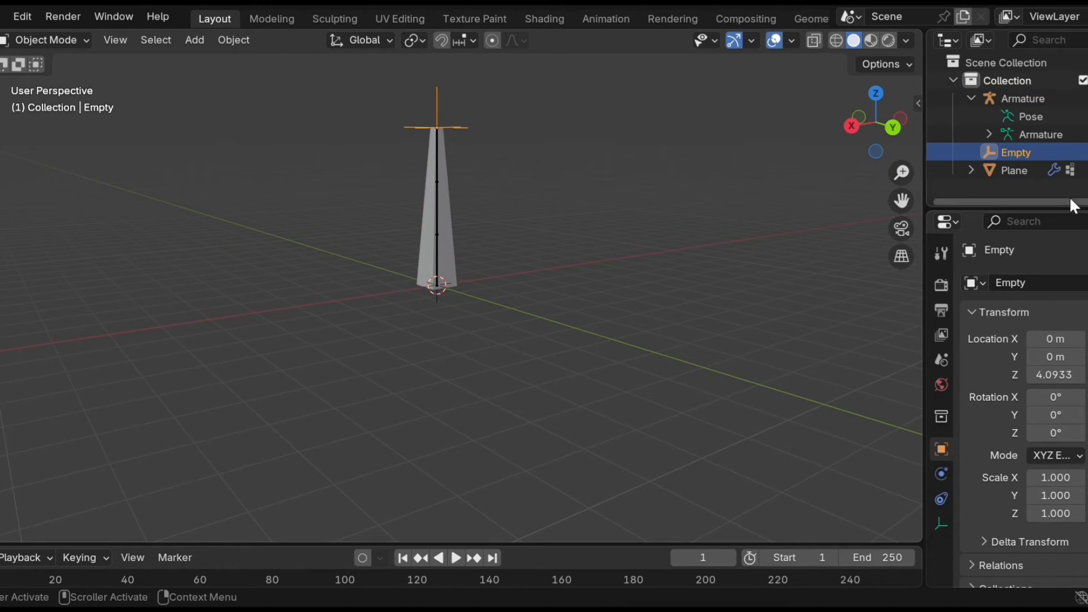
right_click(1061, 150)
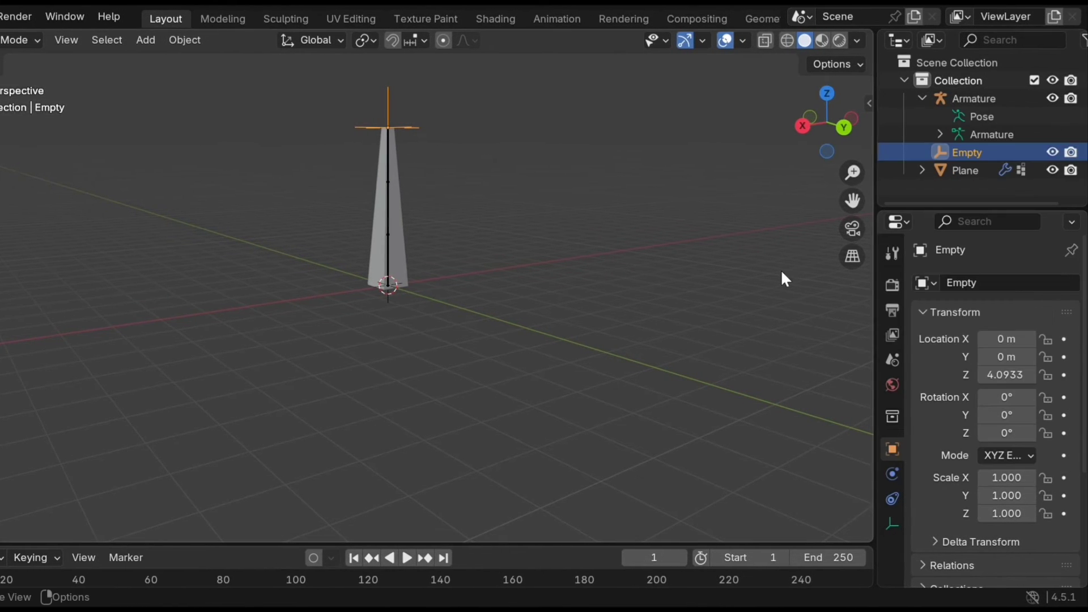
double_click(988, 153)
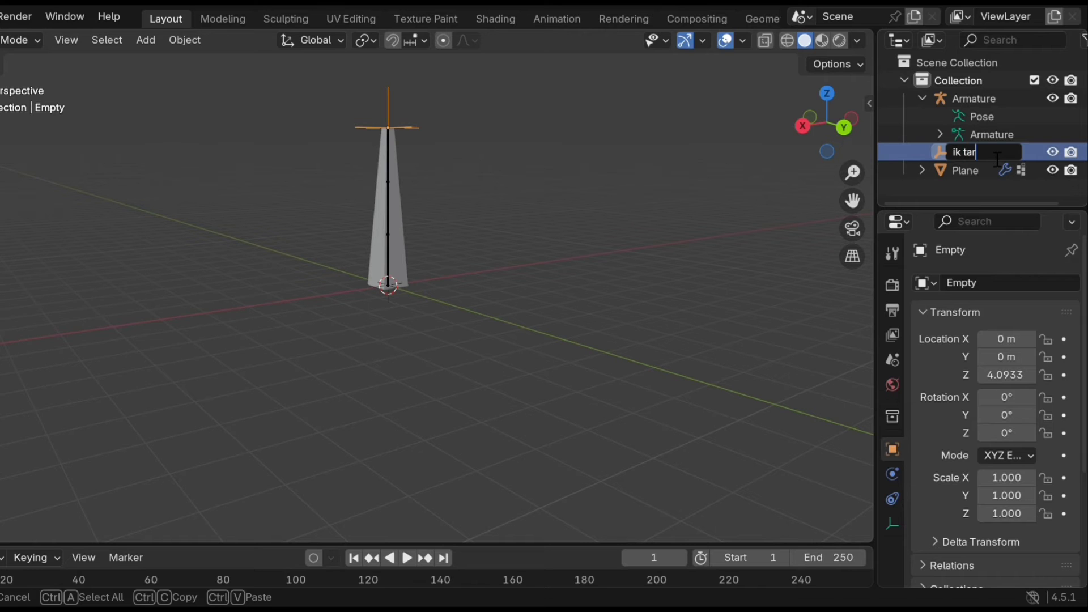
key(Return)
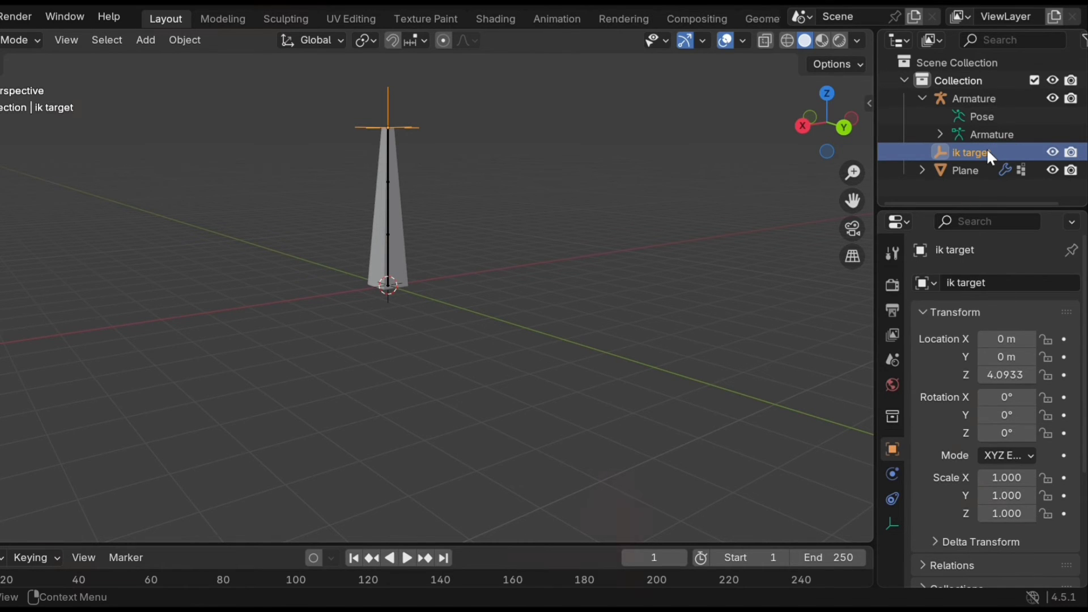
Move the ik target down beside the limb's base, to about X 2.89, Y 0.2, Z 0.96 m, so the limb bends into an arch
middle_drag(688, 349, 626, 360)
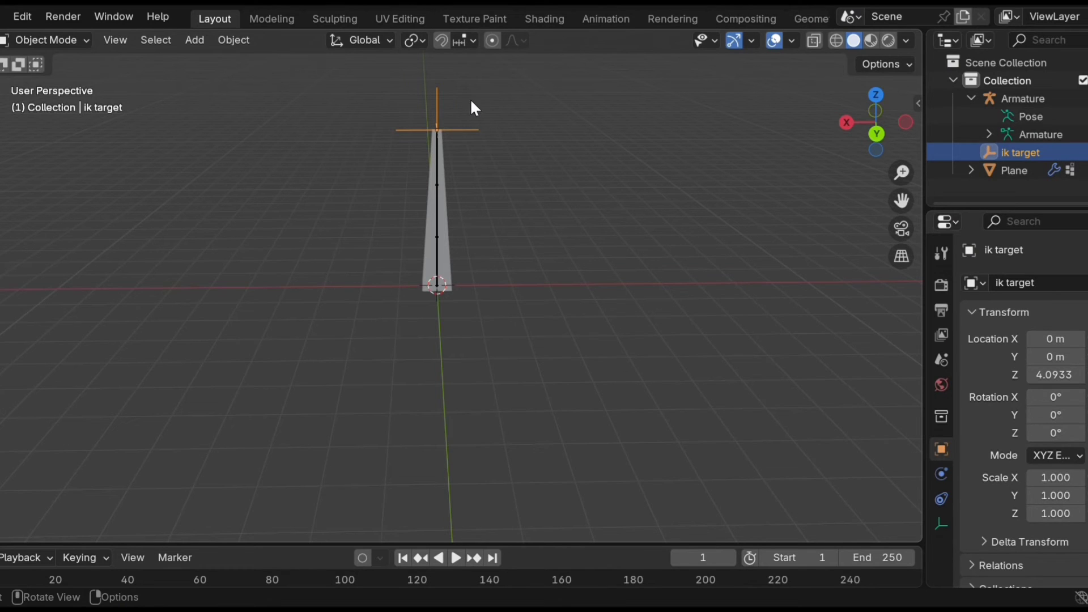
key(g)
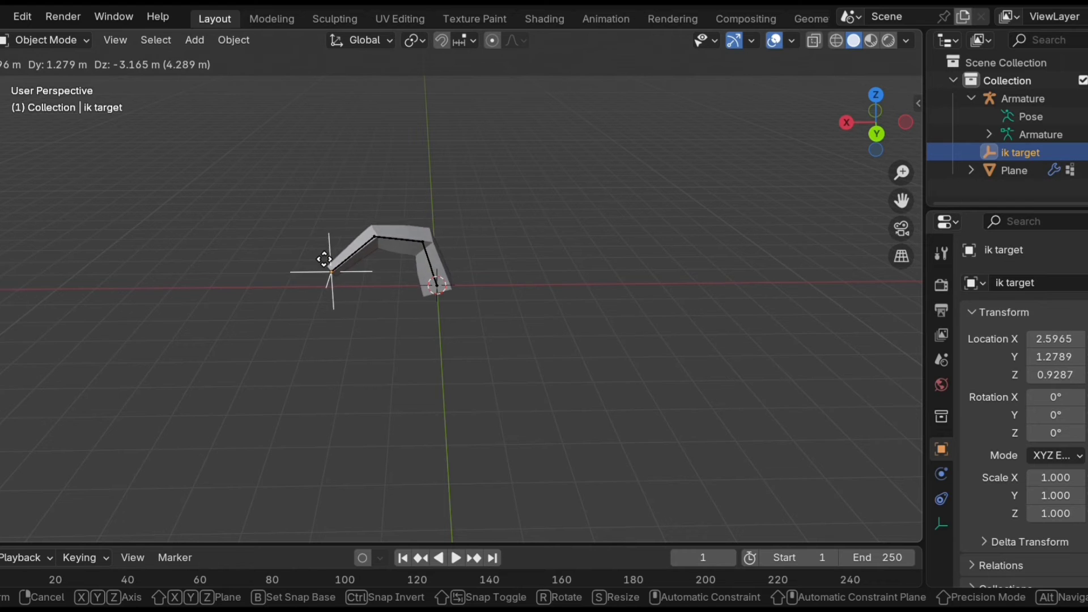
click(332, 248)
middle_drag(415, 214, 532, 235)
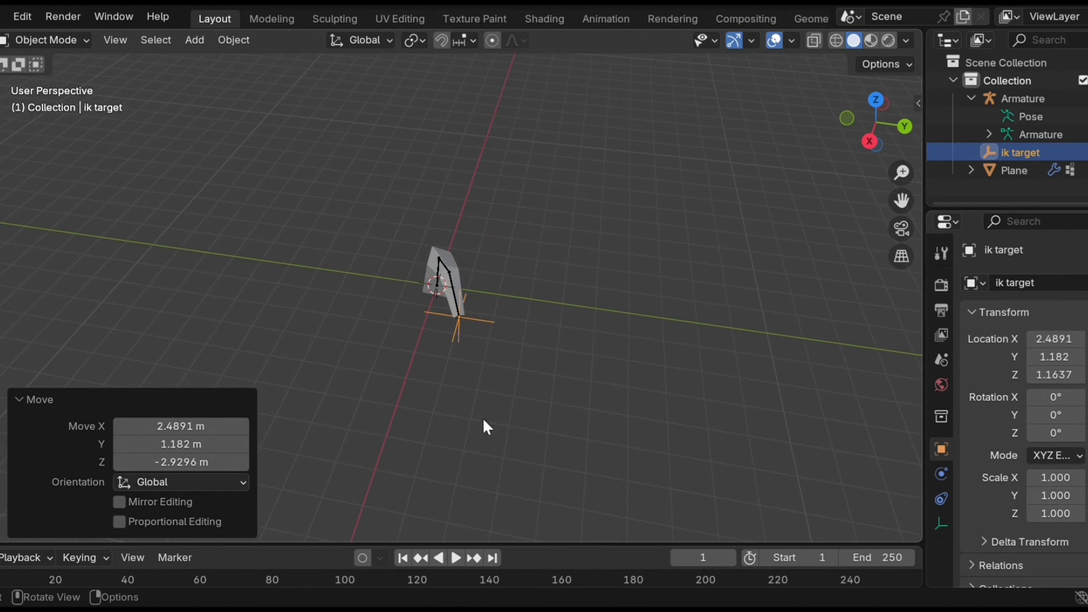
key(g)
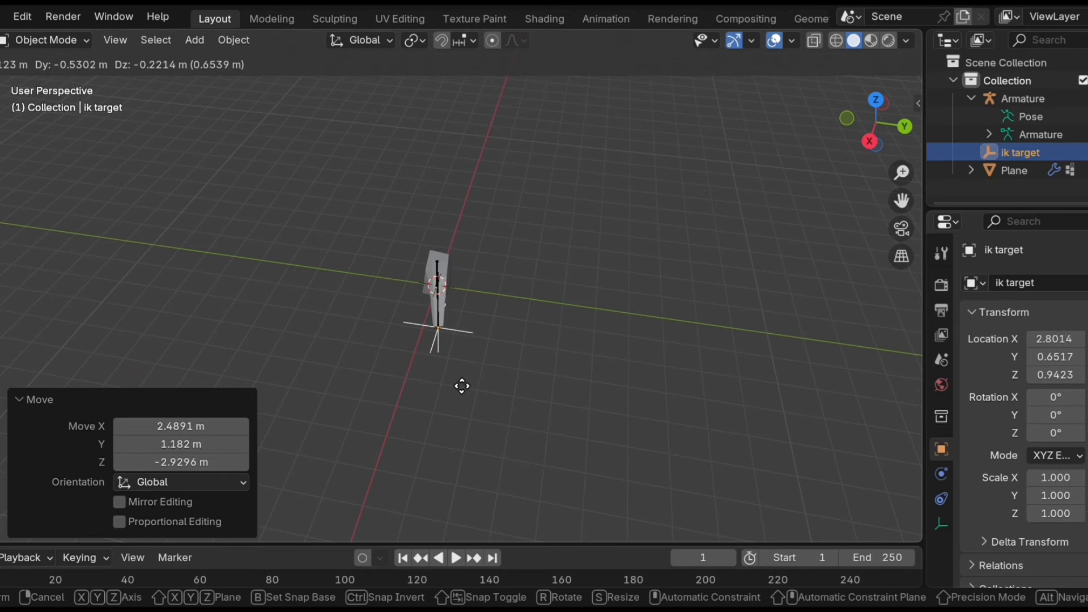
click(452, 386)
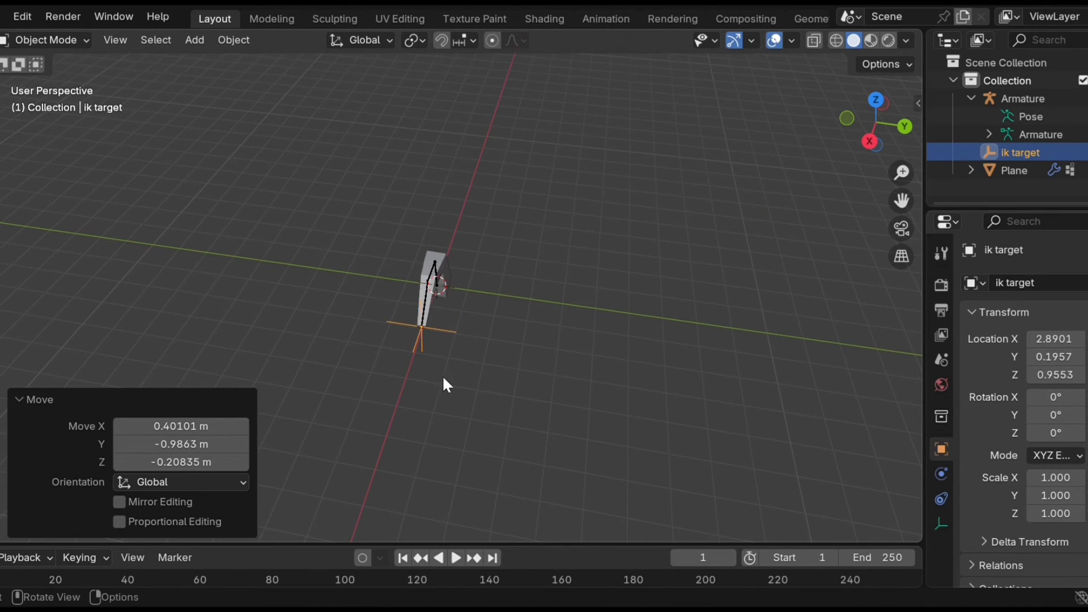
Select the armature and the plane together, leaving the ik target out
middle_drag(498, 304, 345, 275)
scroll(346, 272, up, 2)
drag(407, 260, 494, 285)
Try moving the armature and plane against the fixed ik target, and sketch a vertical annotation stroke above the target
key(g)
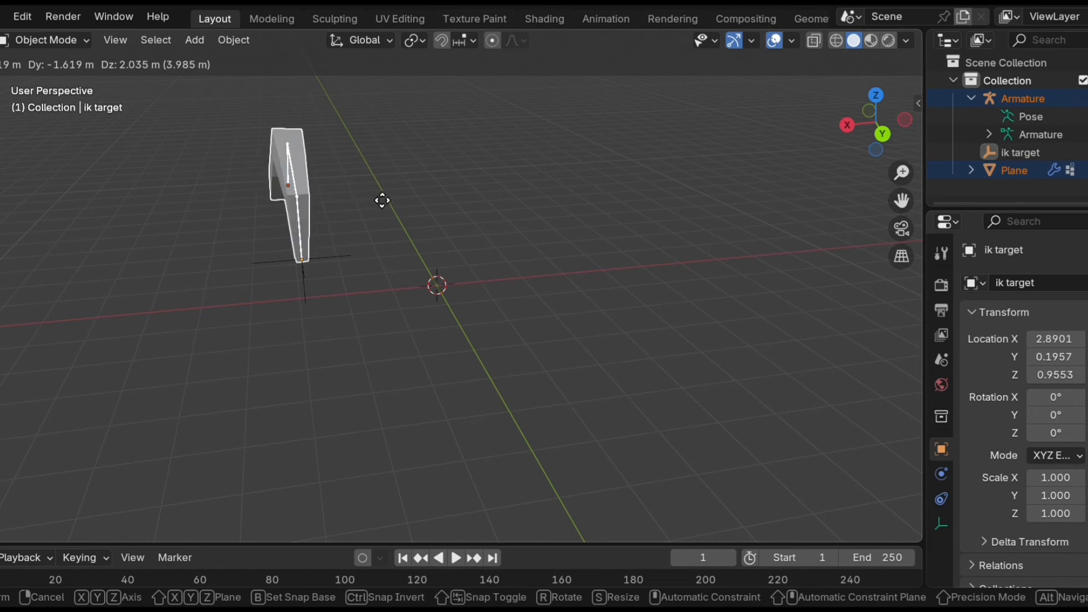
right_click(379, 203)
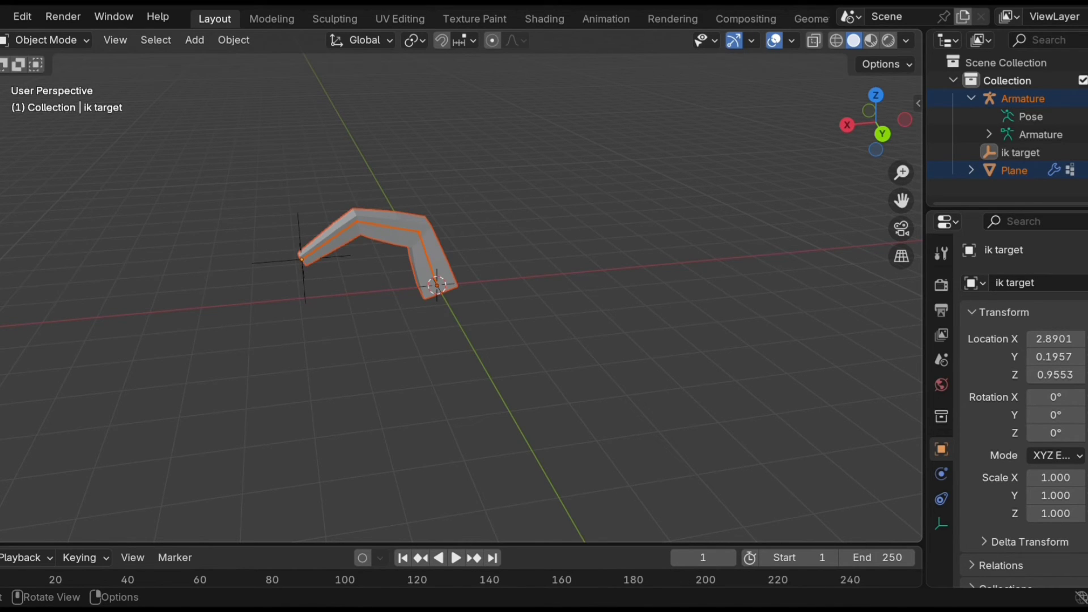
click(0, 286)
drag(291, 120, 294, 227)
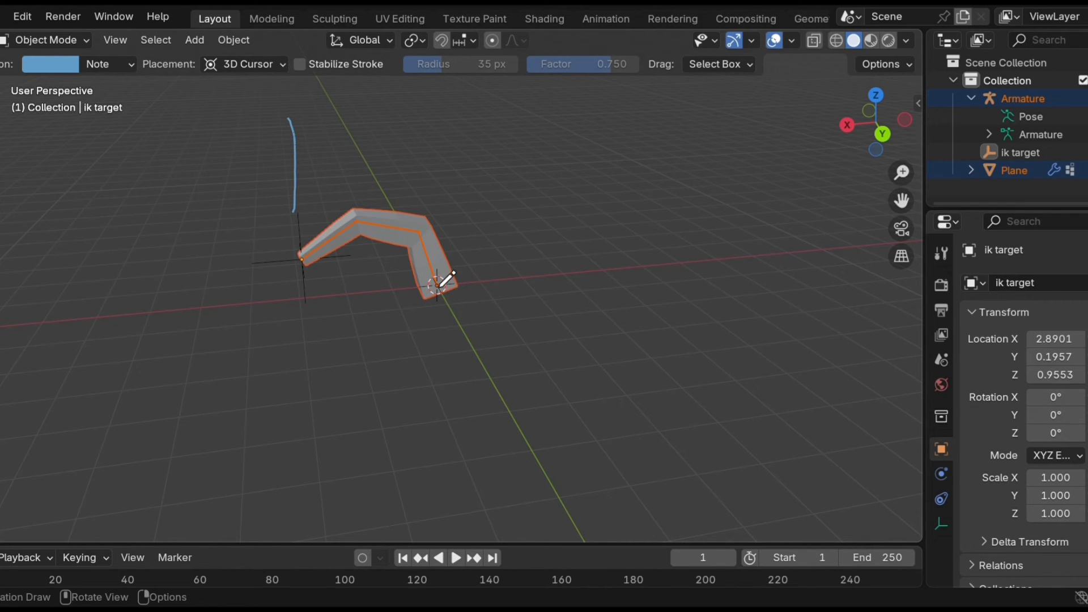
key(g)
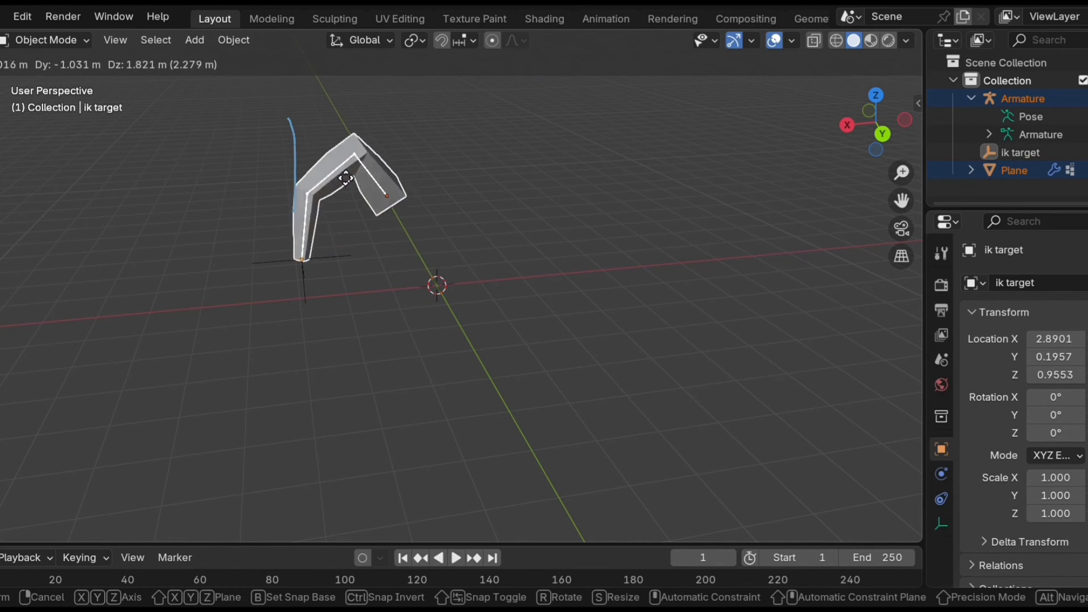
key(Escape)
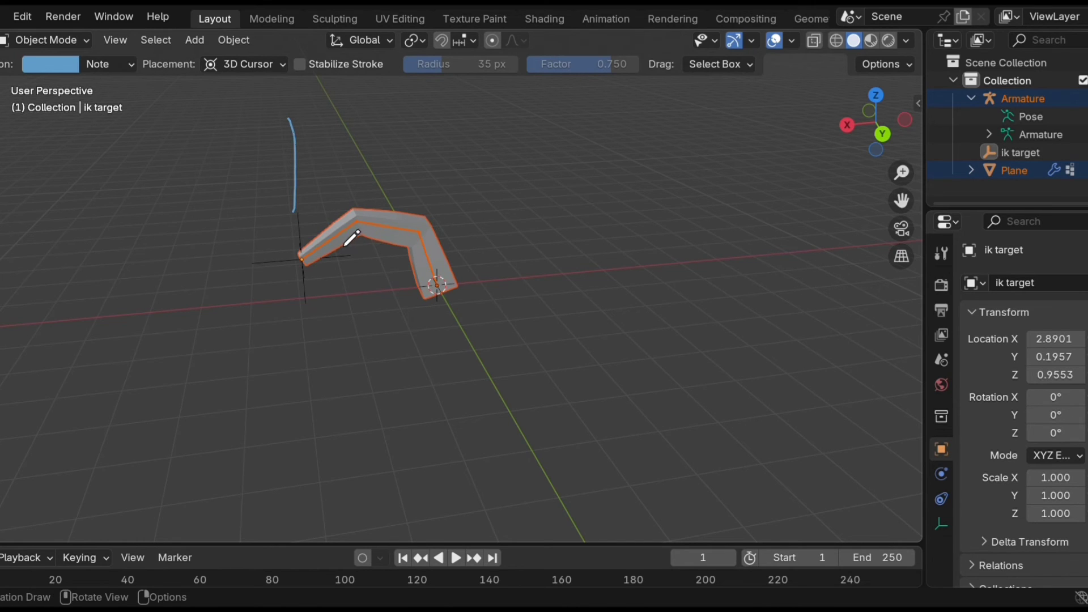
key(ctrl+z)
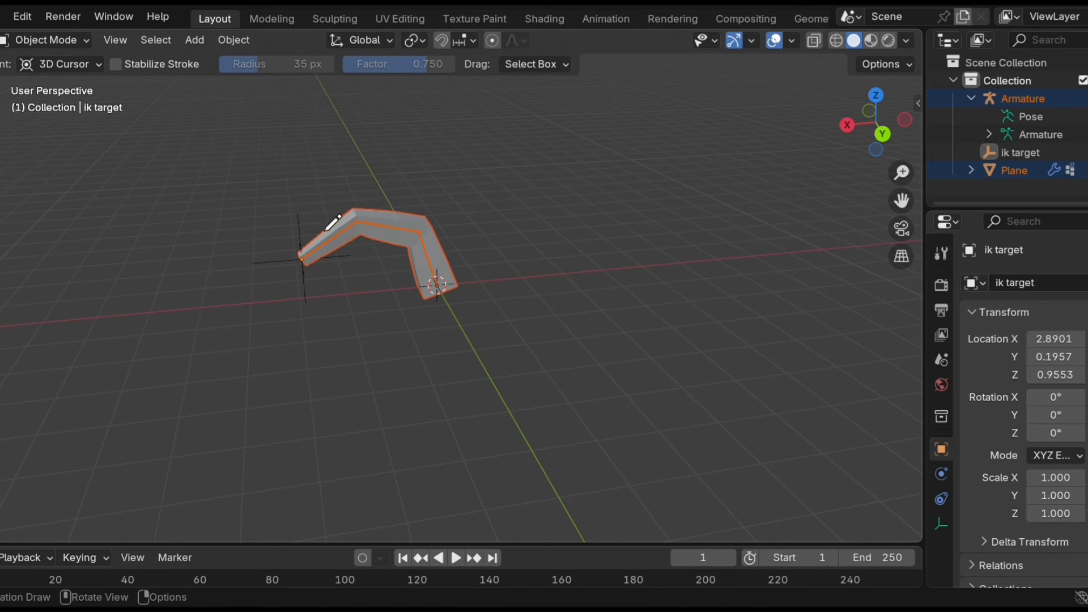
click(0, 112)
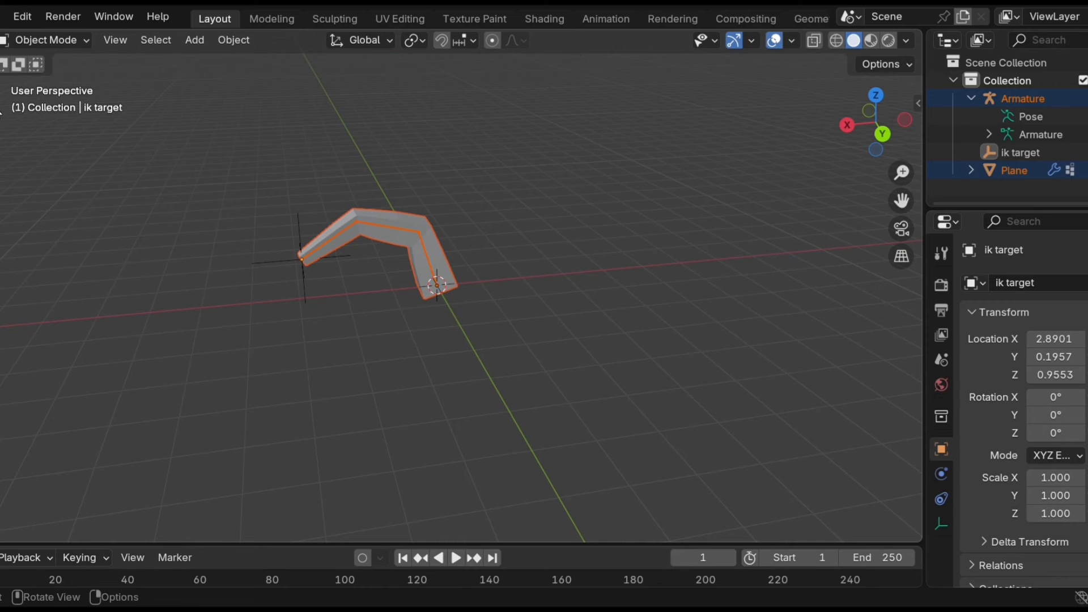
Rotate the selected armature and plane by -45° about the view axis
middle_drag(524, 339, 422, 276)
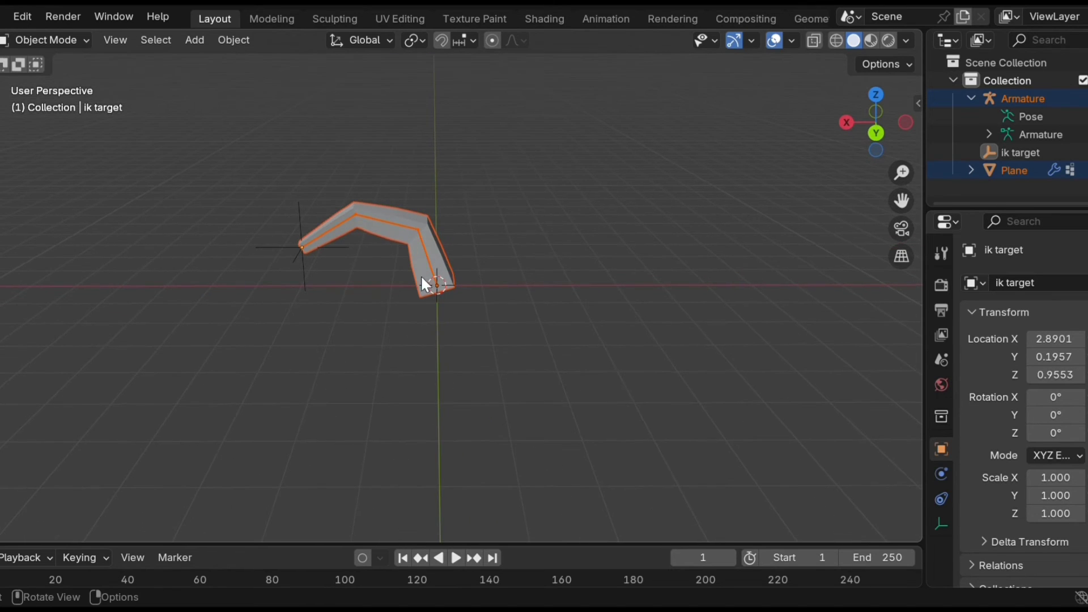
key(r)
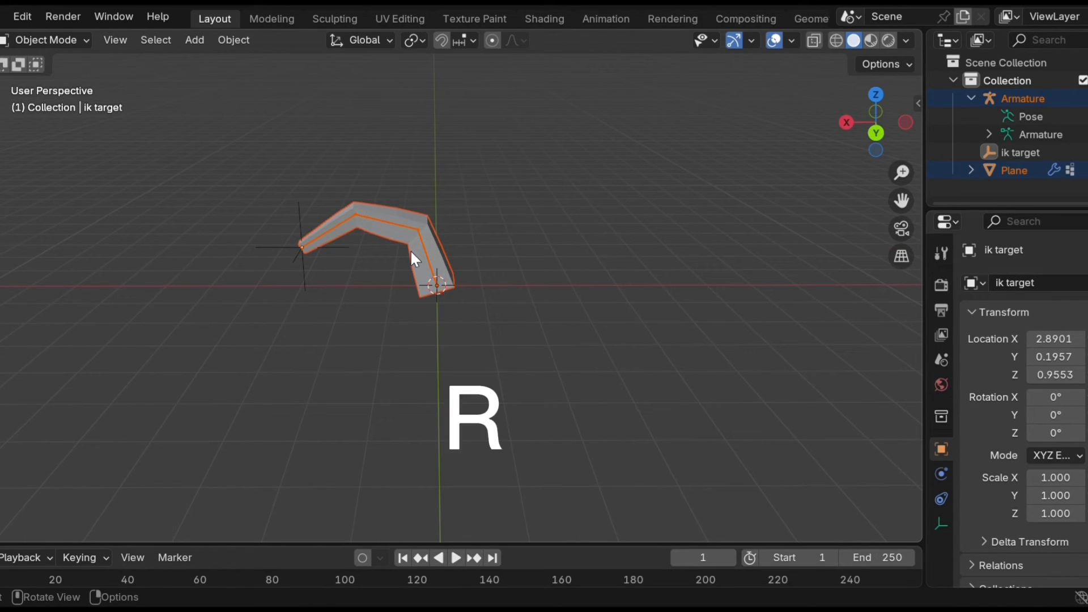
key(r)
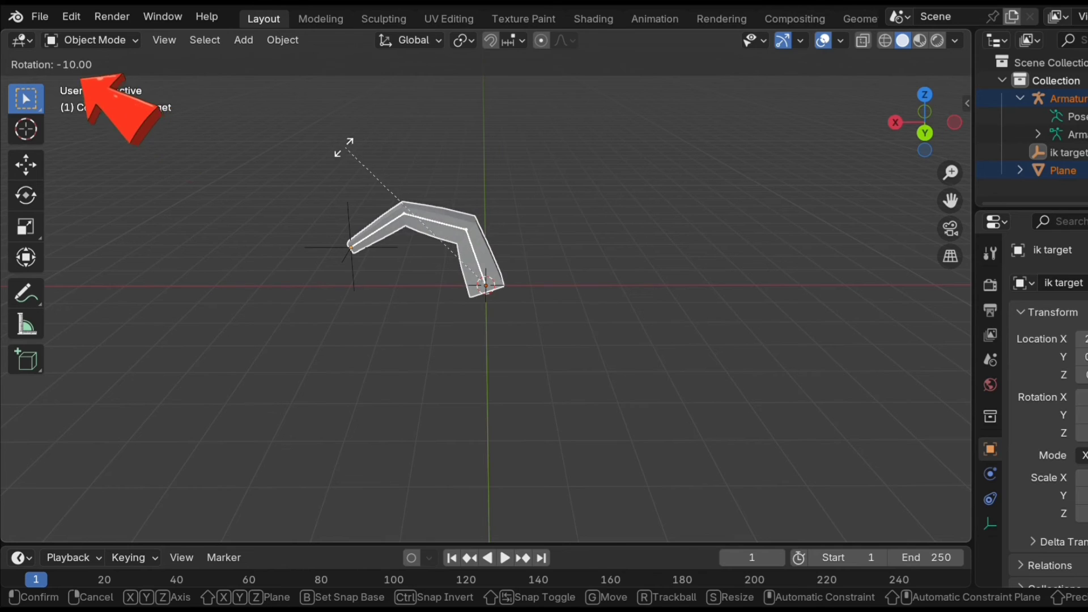
click(312, 258)
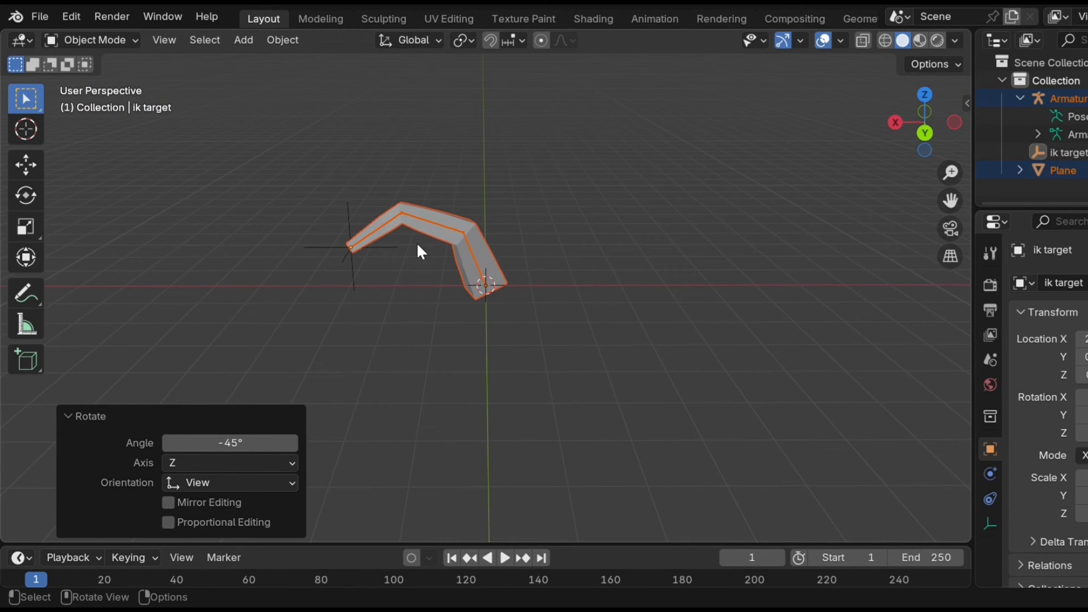
Lift the armature and plane about 2.19 m in Z, shifting them about 0.48 m in X and -1.31 m in Y
key(g)
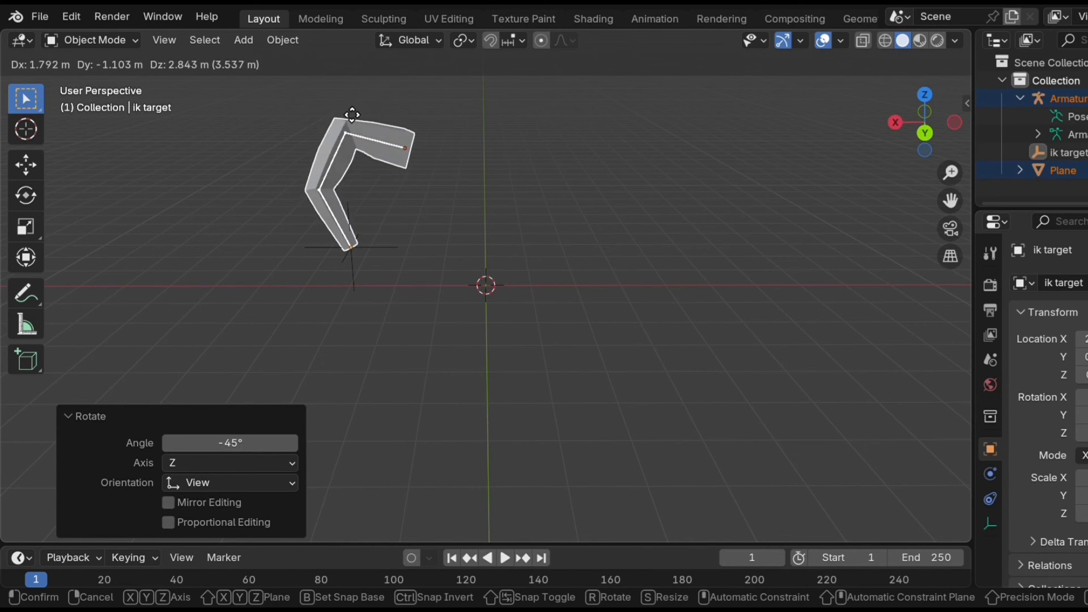
right_click(360, 142)
middle_drag(519, 216, 511, 265)
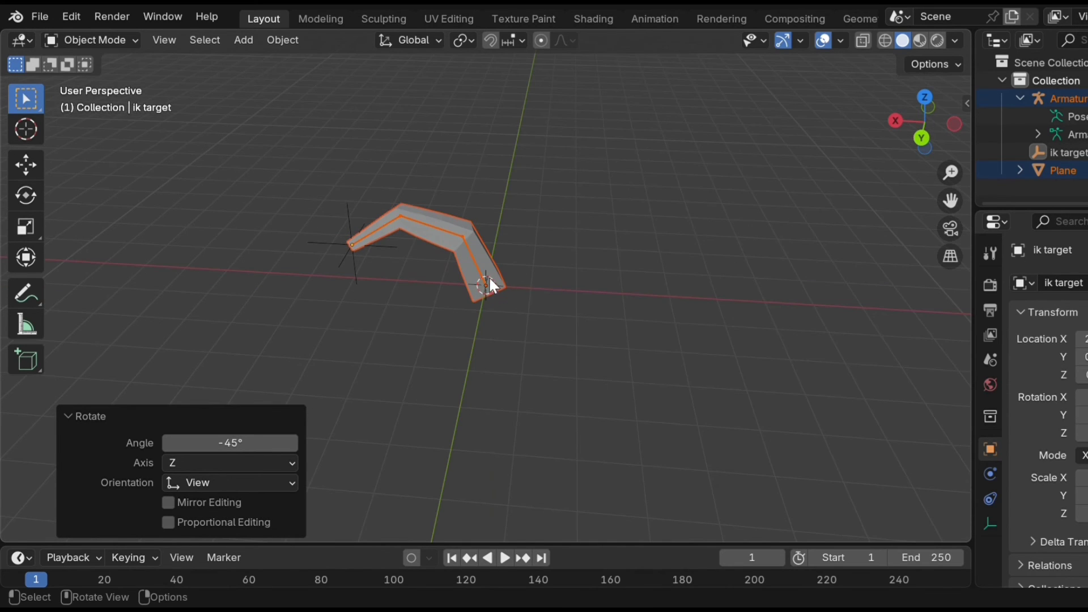
key(g)
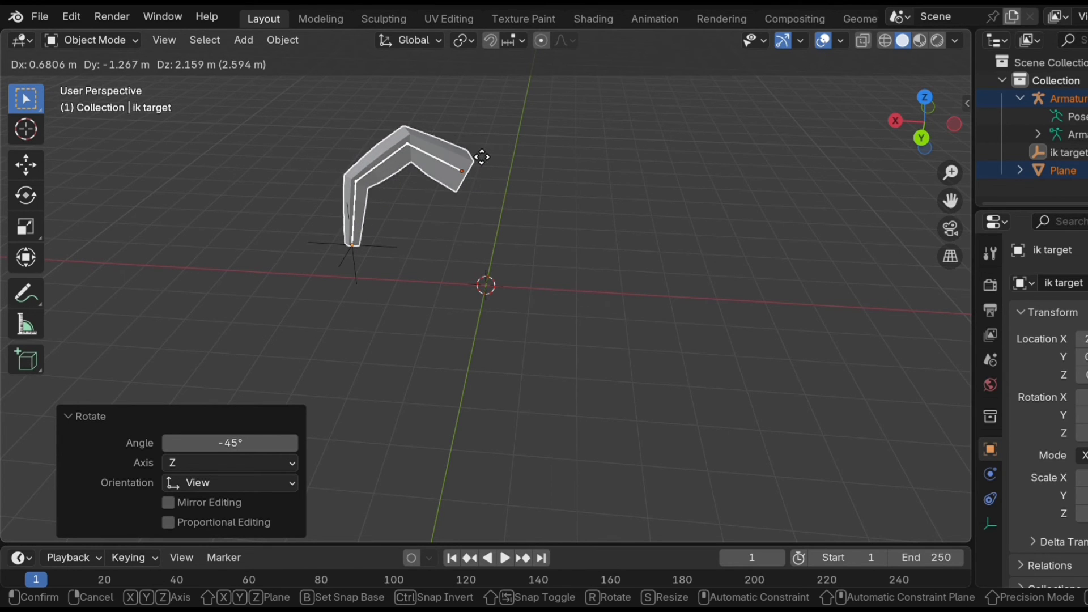
click(483, 146)
Line the limb up with the ik target by moving it about 1.36 m in Y and -0.28 m in X
middle_drag(473, 141, 503, 182)
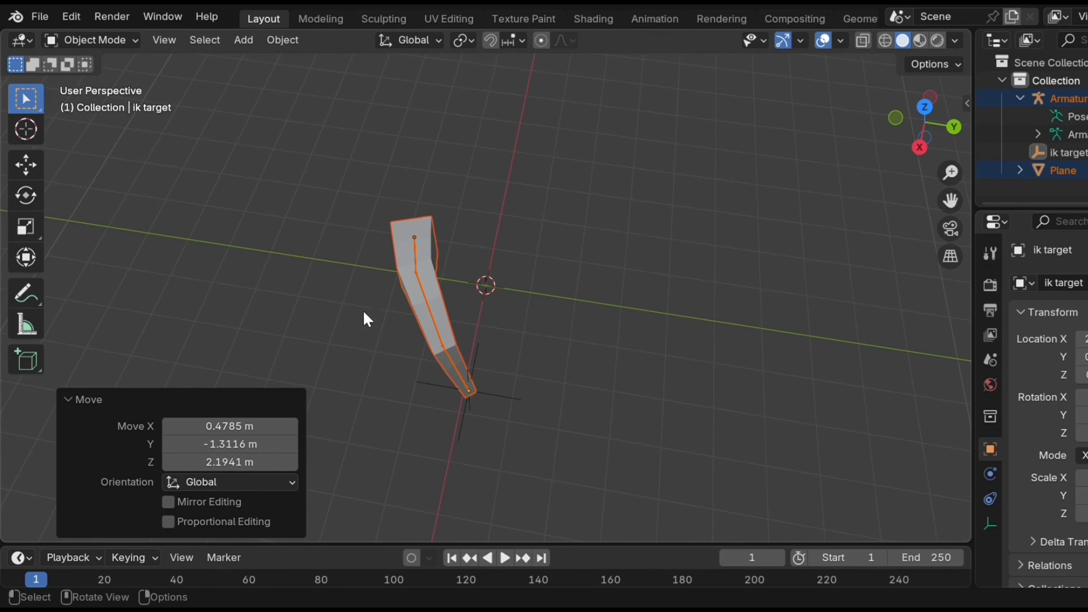
key(g)
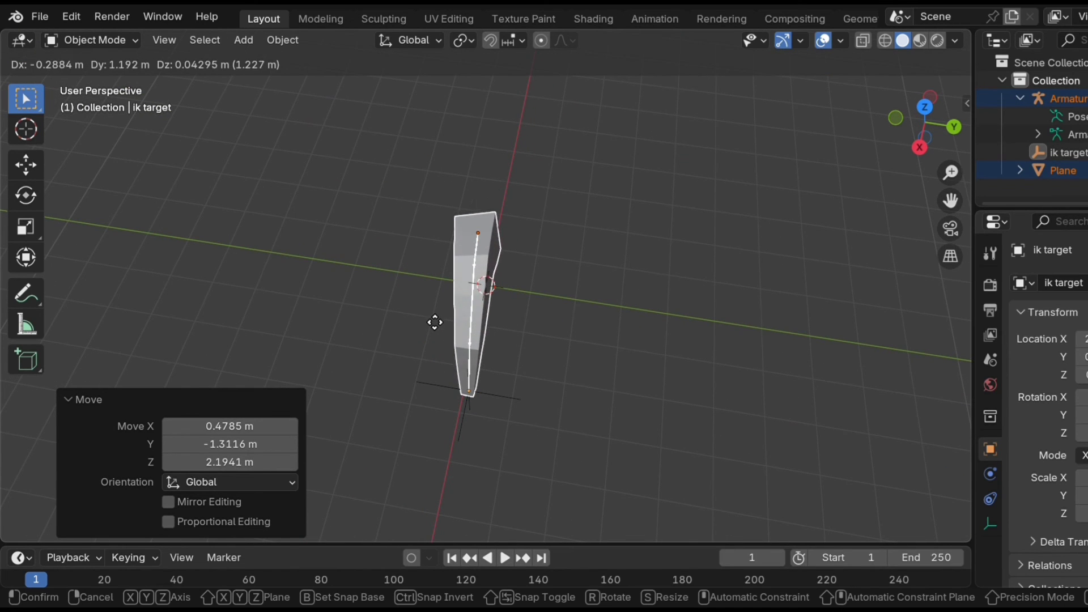
click(443, 325)
Raise the armature and plane about 0.72 m along Z and shift them about 0.64 m along X
middle_drag(434, 314, 475, 206)
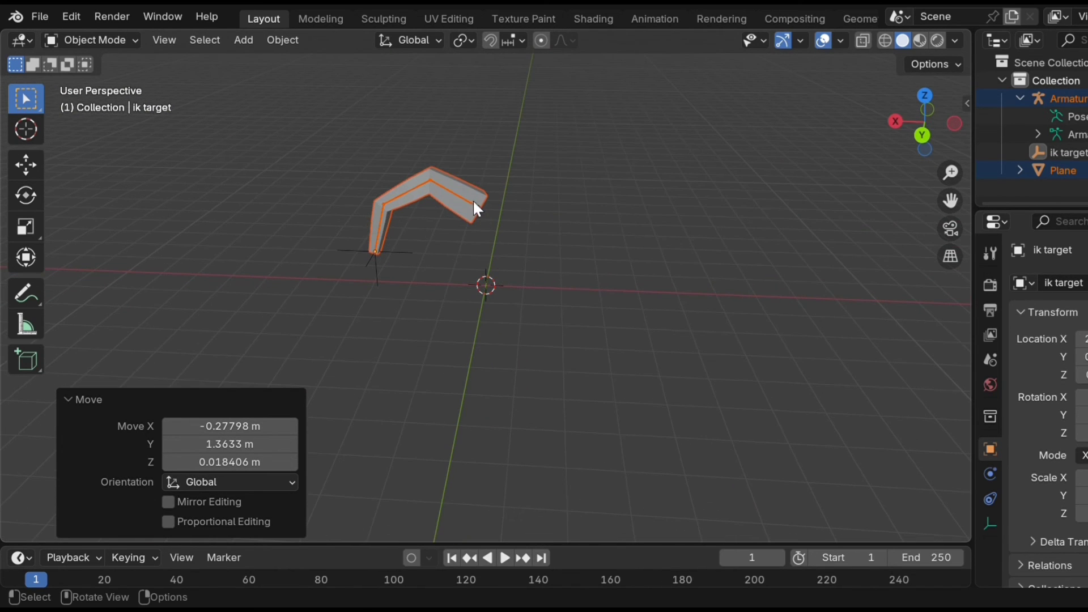
key(g)
key(z)
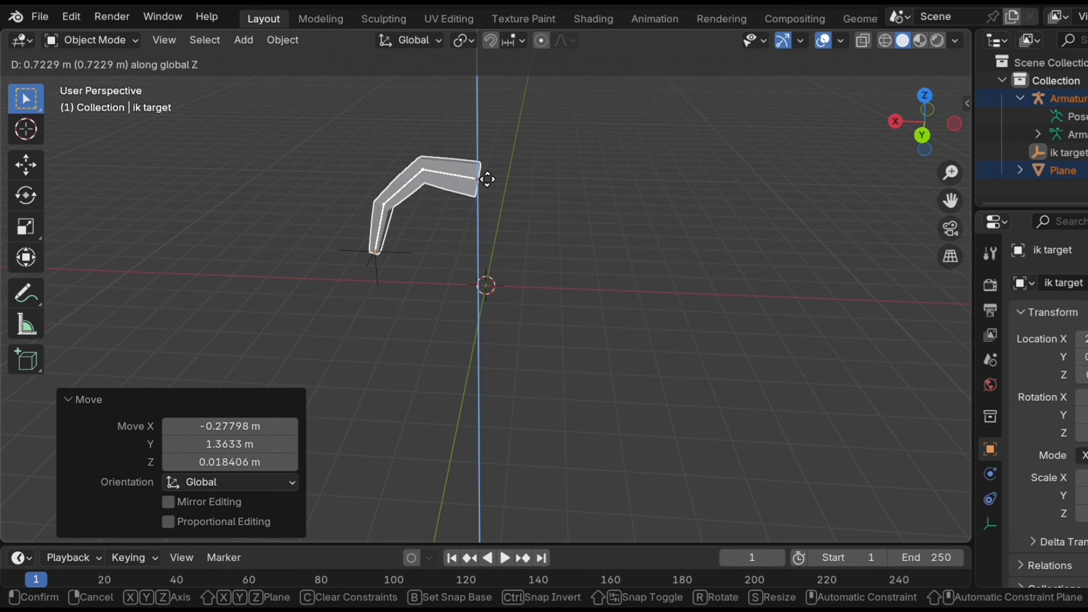
click(487, 179)
key(x)
key(Escape)
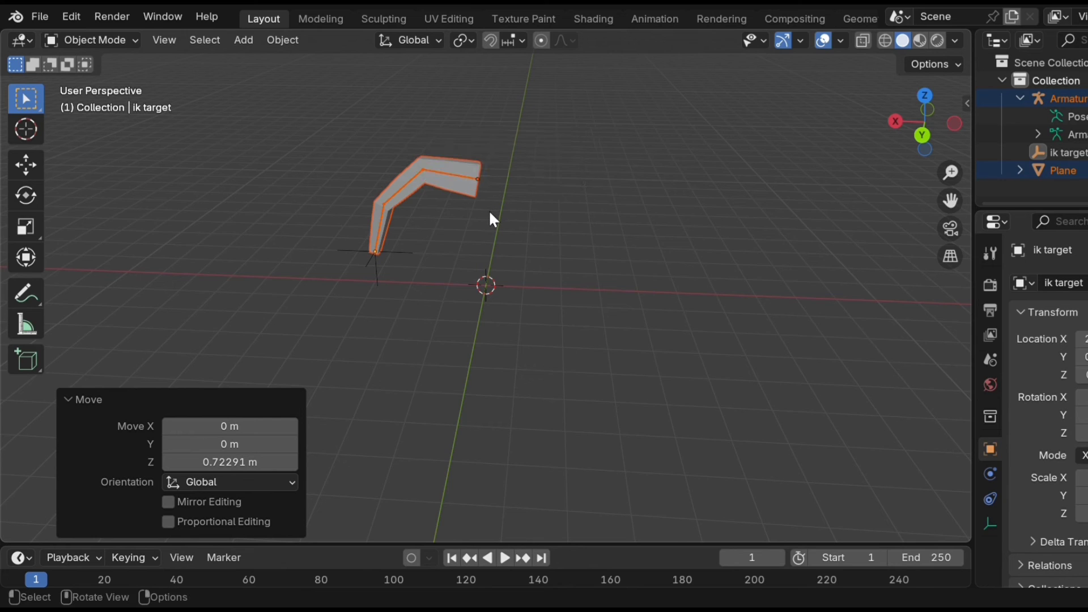
key(g)
key(x)
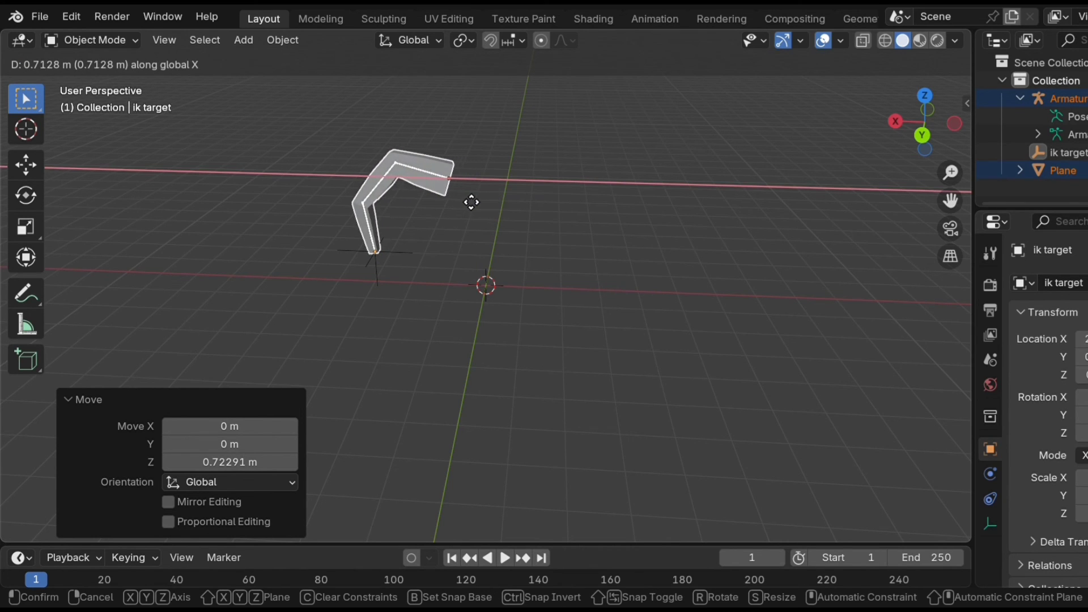
click(477, 203)
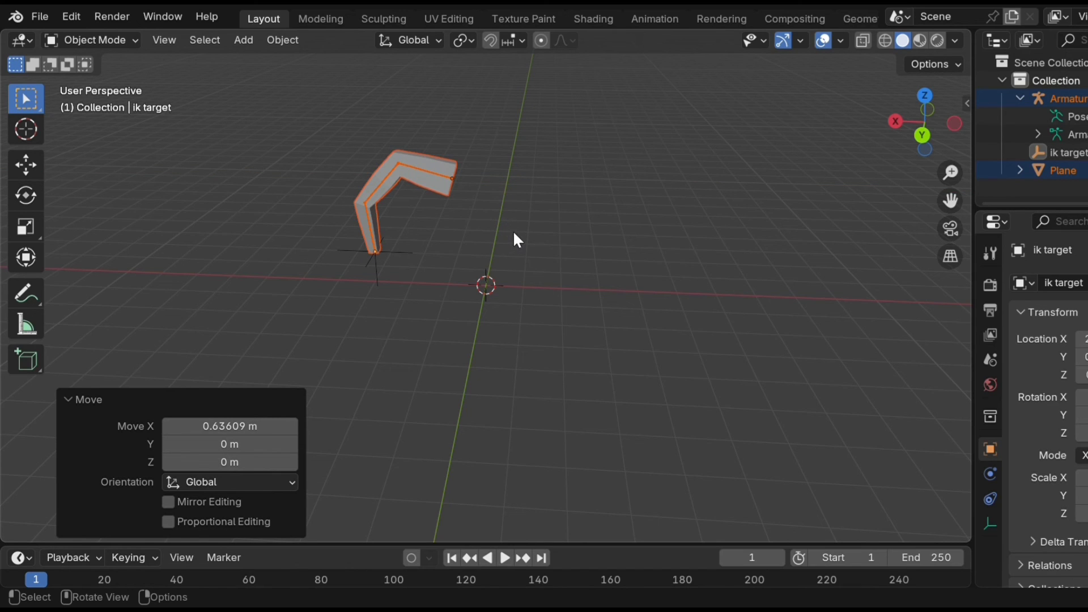
Add a 2 m cube as the body and raise it about 2.81 m along Z to the limb's upper end
key(shift+a)
mouse_move(515, 233)
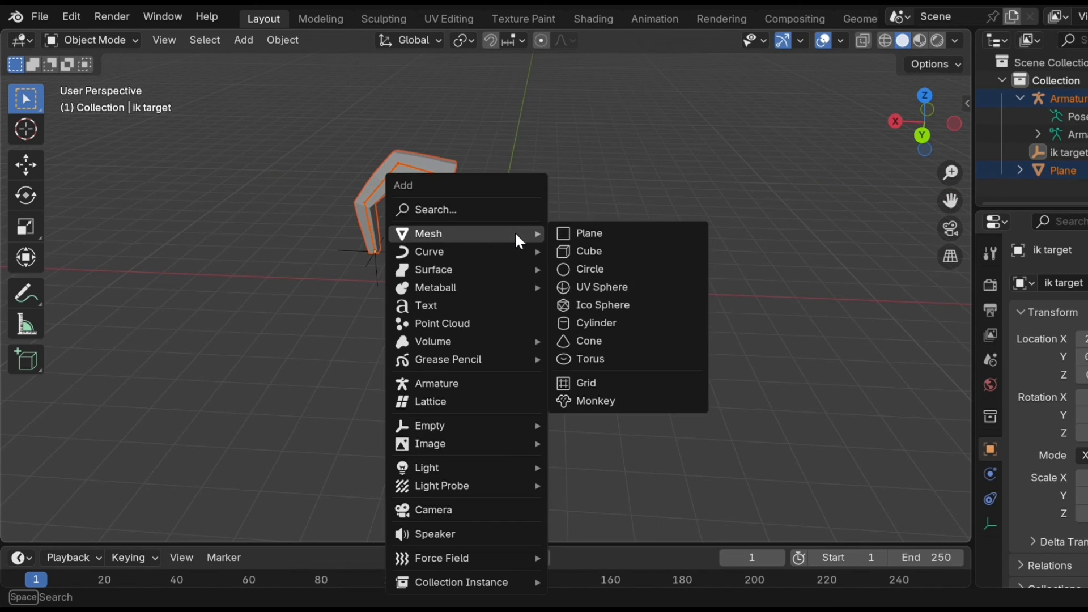
click(581, 260)
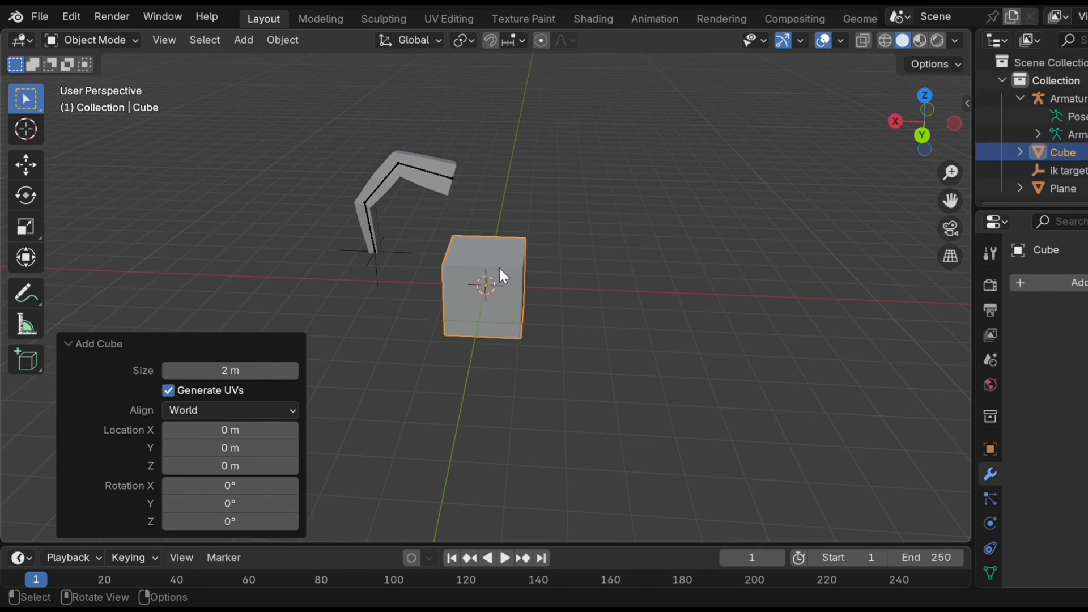
key(g)
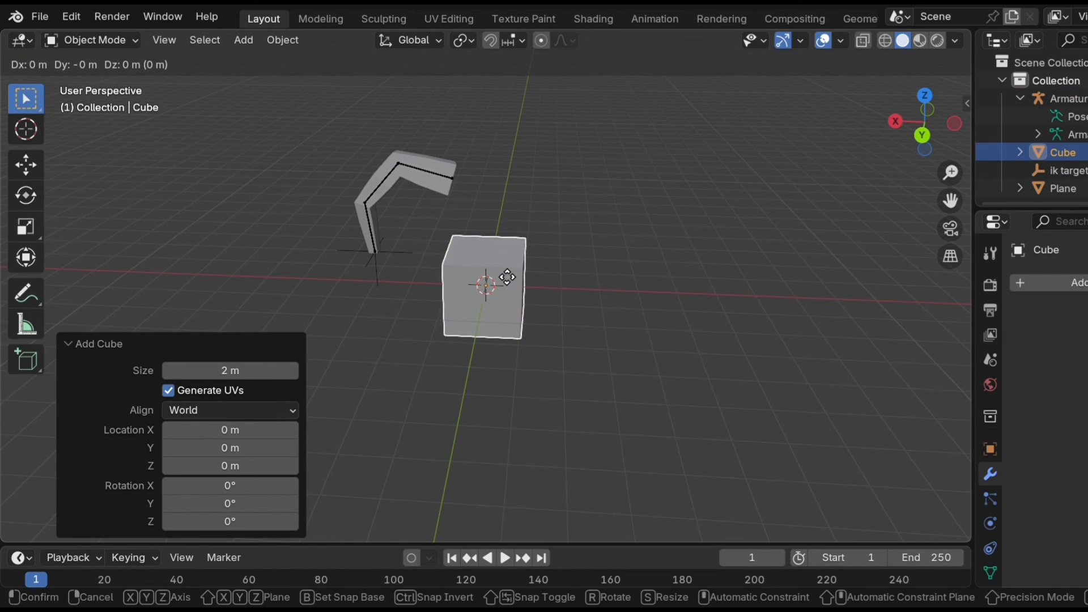
key(z)
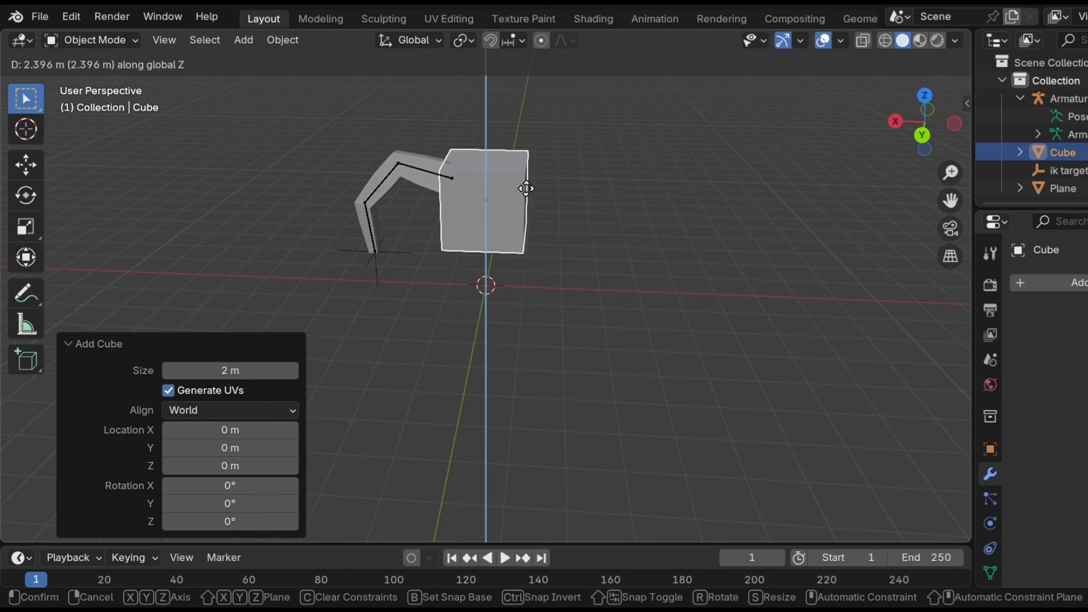
click(520, 164)
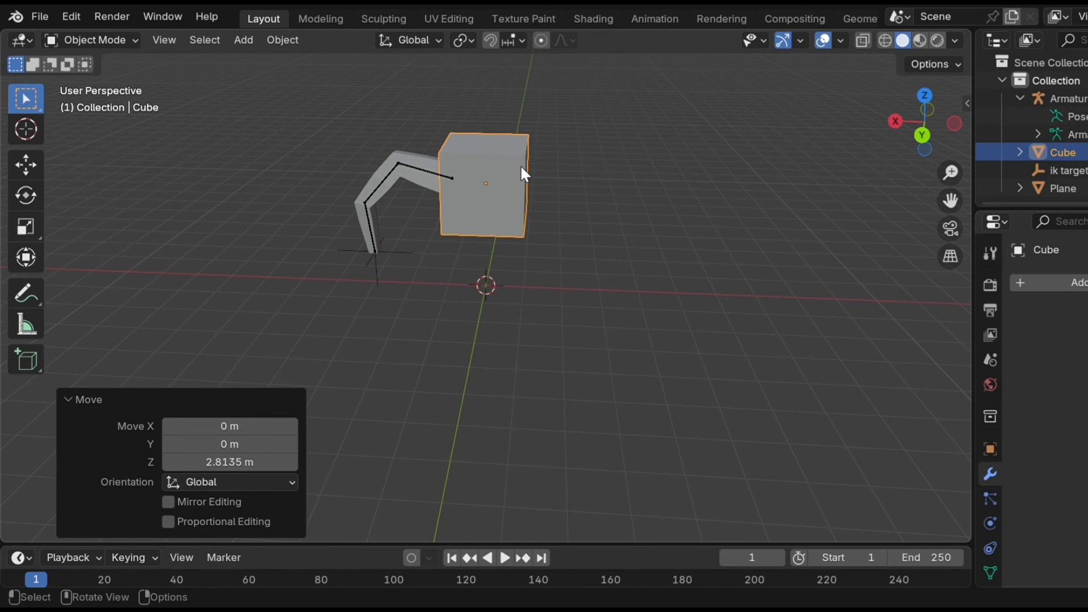
Move the cube about 0.52 m along X so it overlaps the limb's upper end
key(x)
click(515, 248)
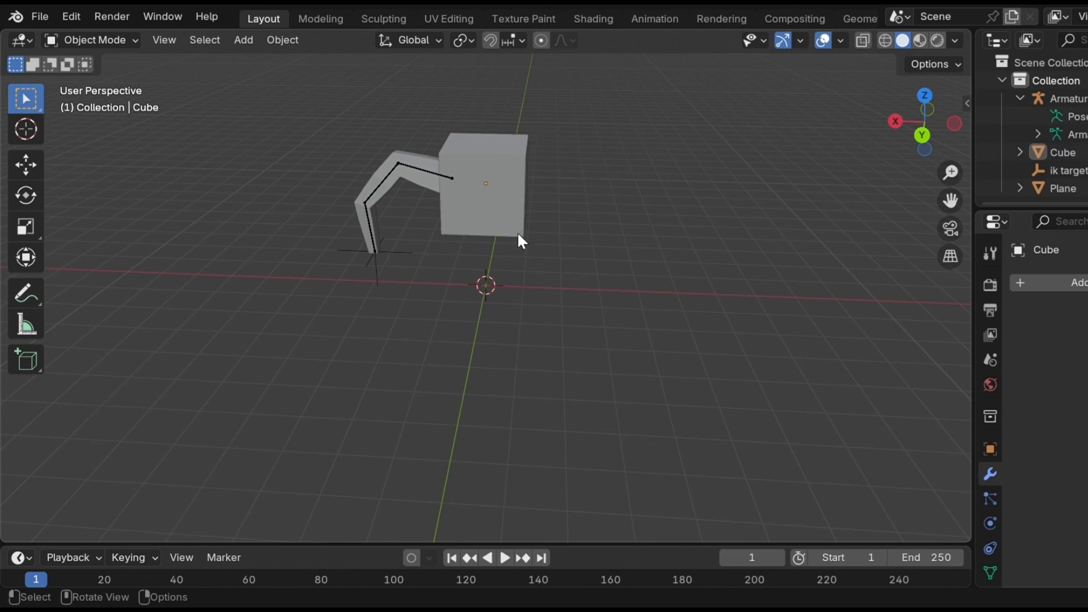
click(513, 199)
key(g)
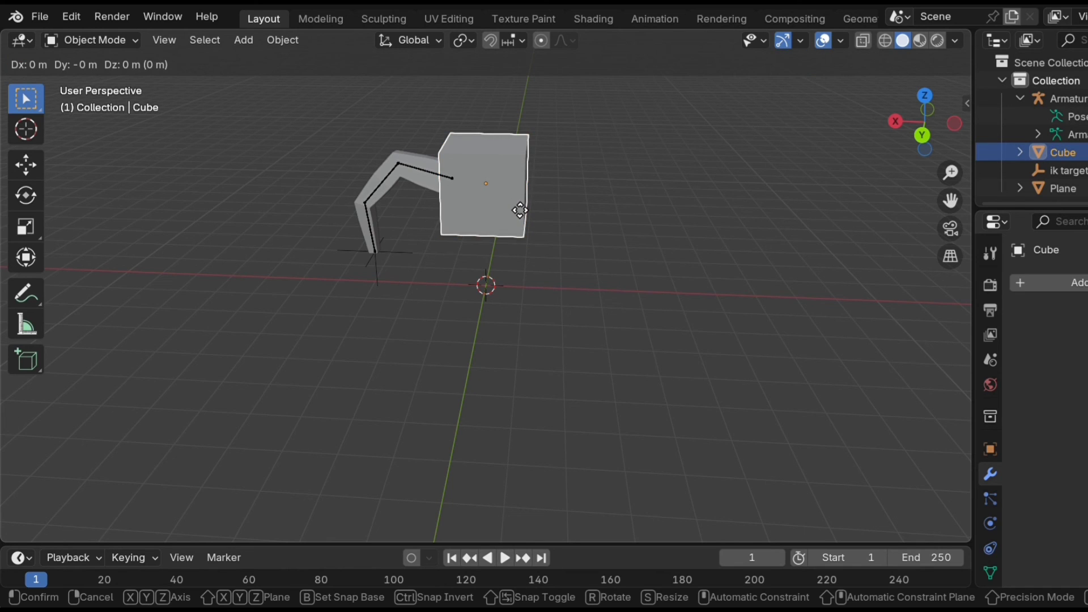
key(x)
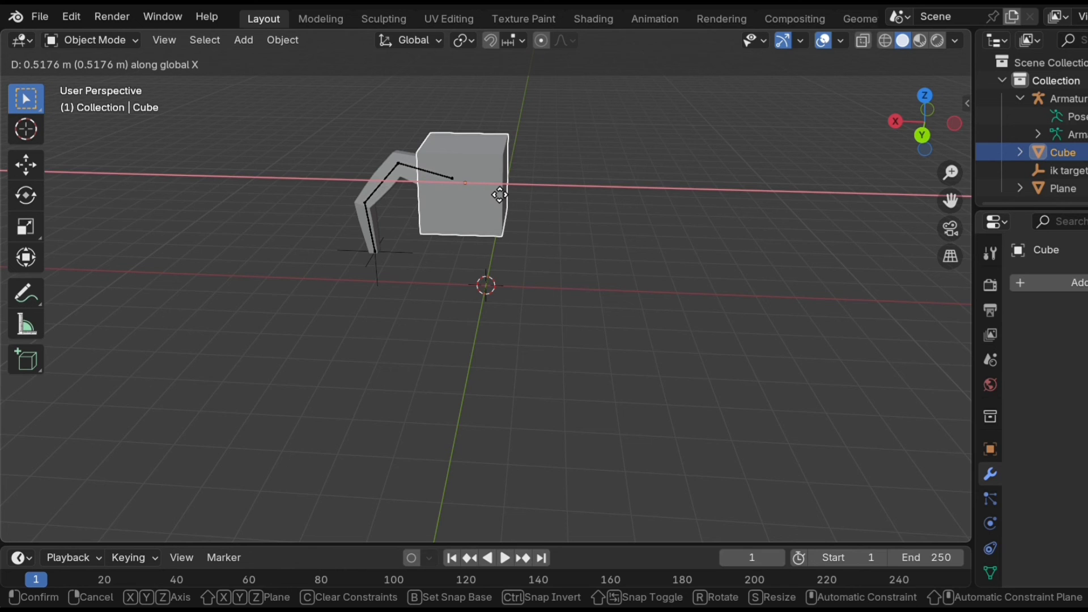
click(500, 195)
middle_drag(433, 185, 582, 222)
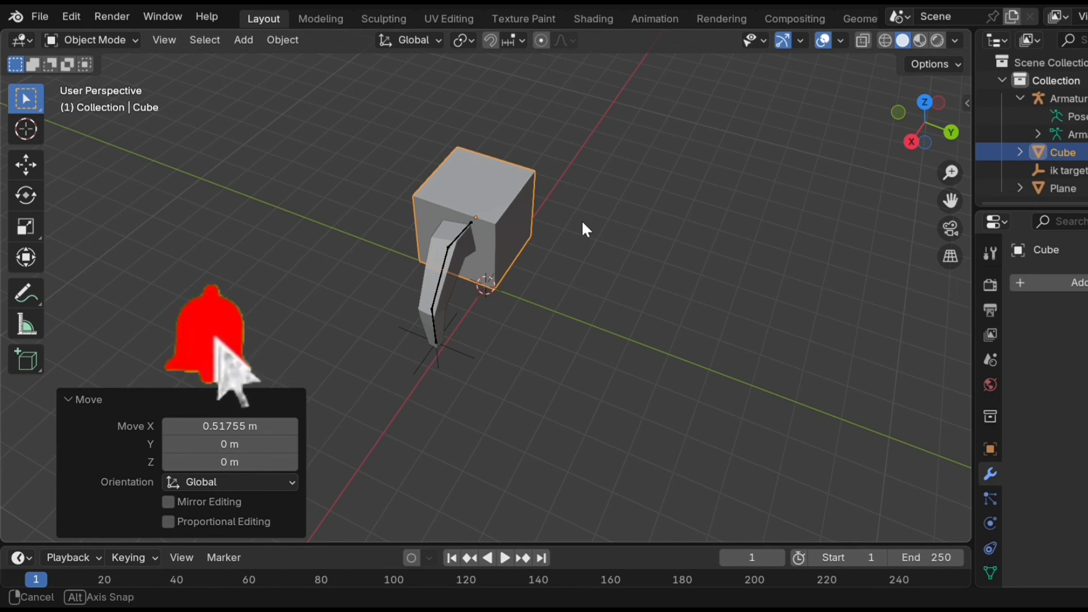
middle_drag(582, 220, 515, 190)
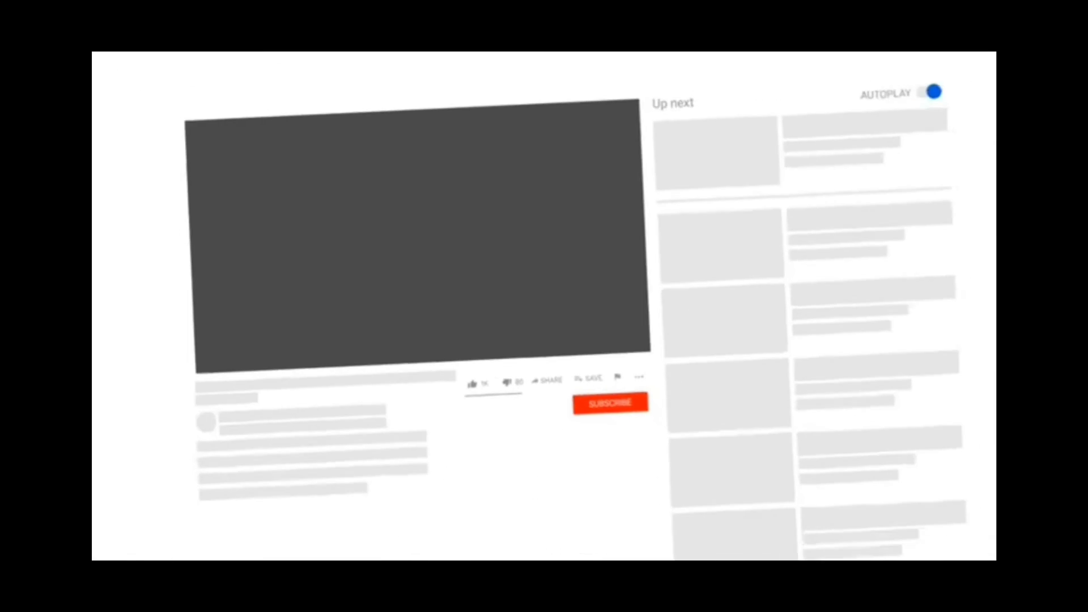